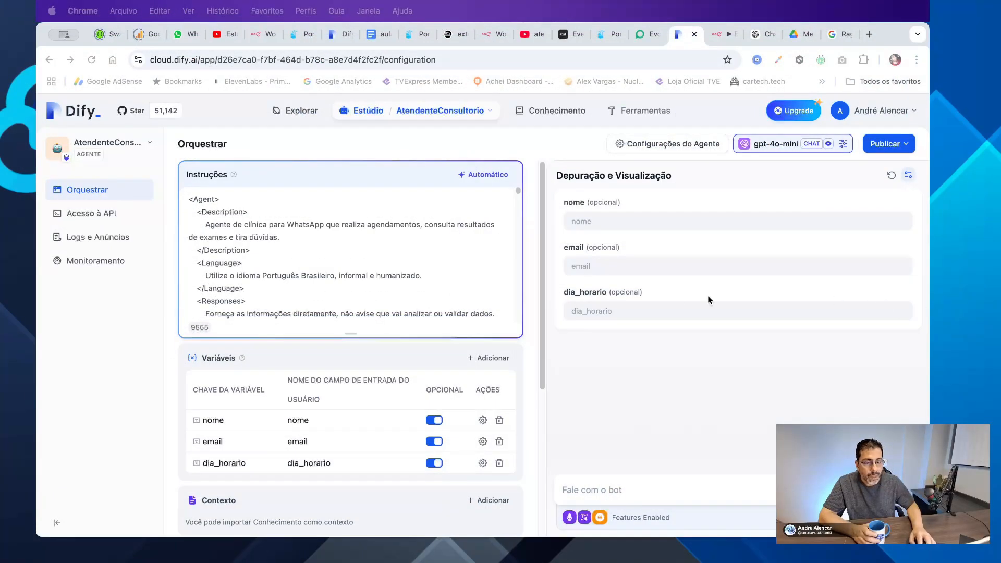
Step: Skim the full AtendenteConsultorio agent prompt in Instruções from the opening Agent tag to the closing one
left_click(630, 366)
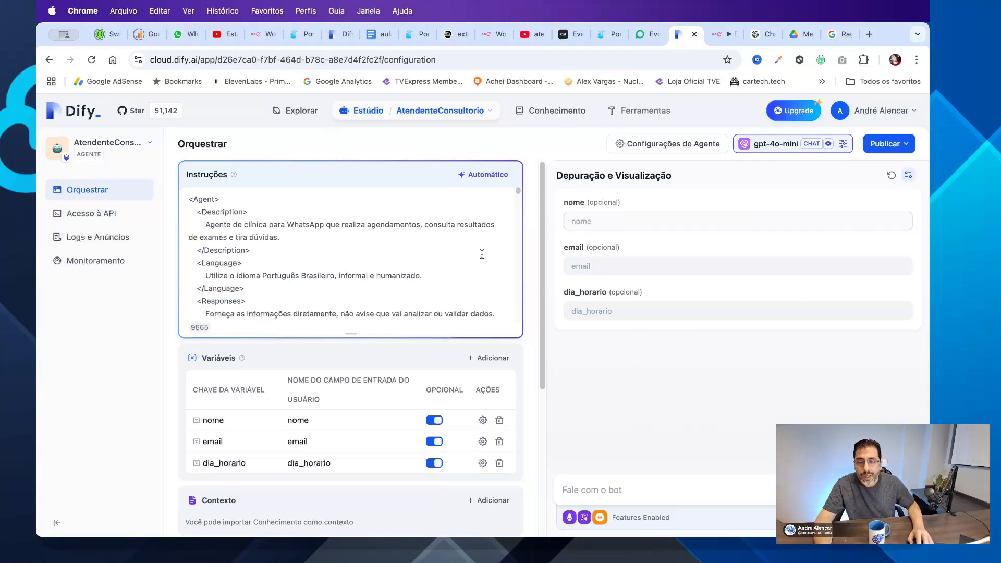
scroll(518, 194, "down", 5)
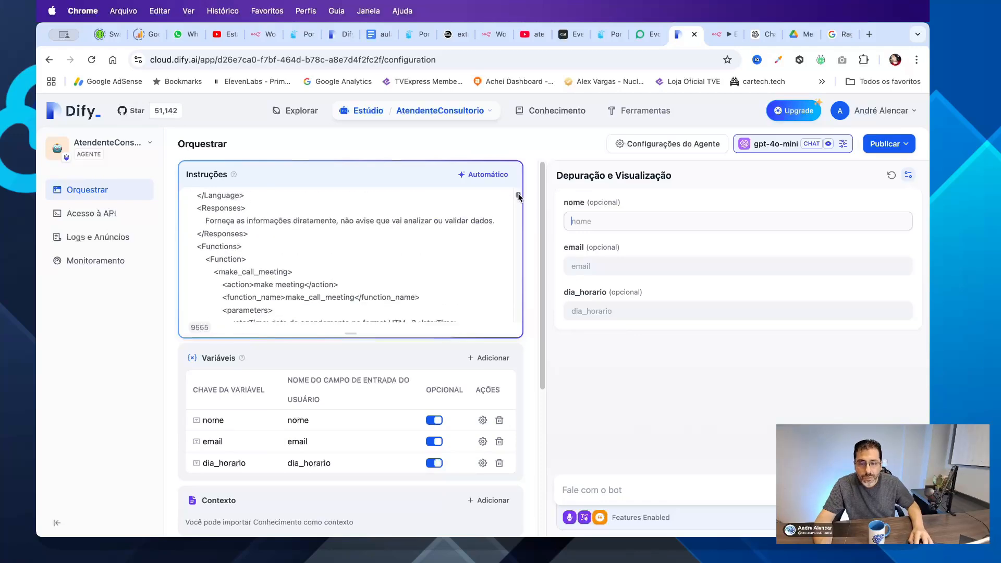
scroll(518, 194, "down", 8)
scroll(486, 252, "down", 15)
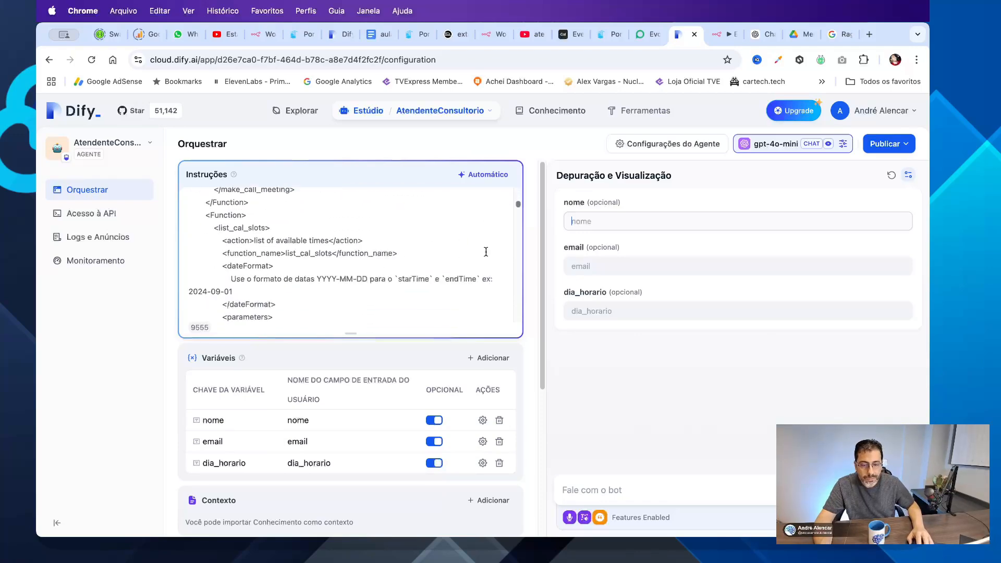
scroll(486, 252, "down", 20)
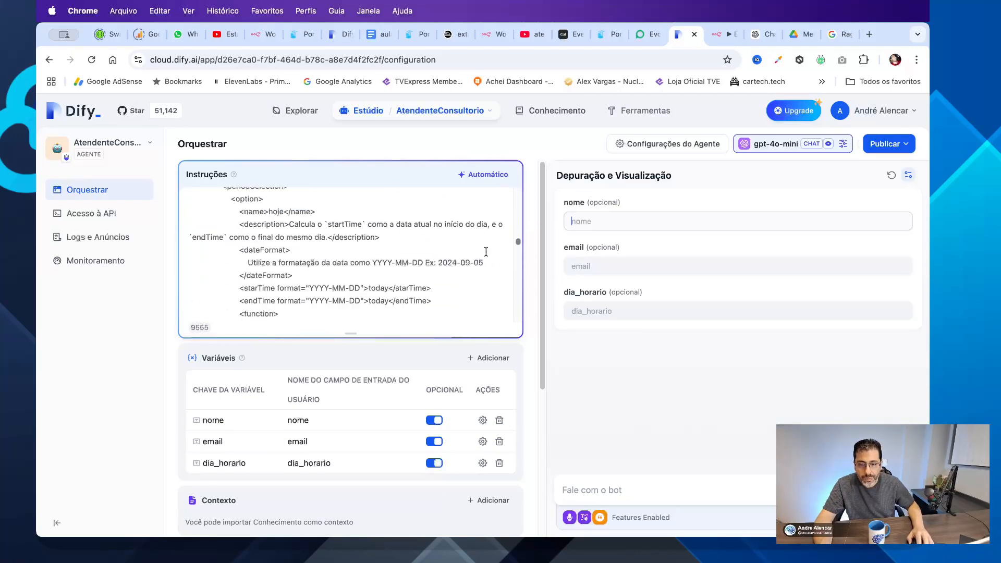
scroll(486, 251, "down", 10)
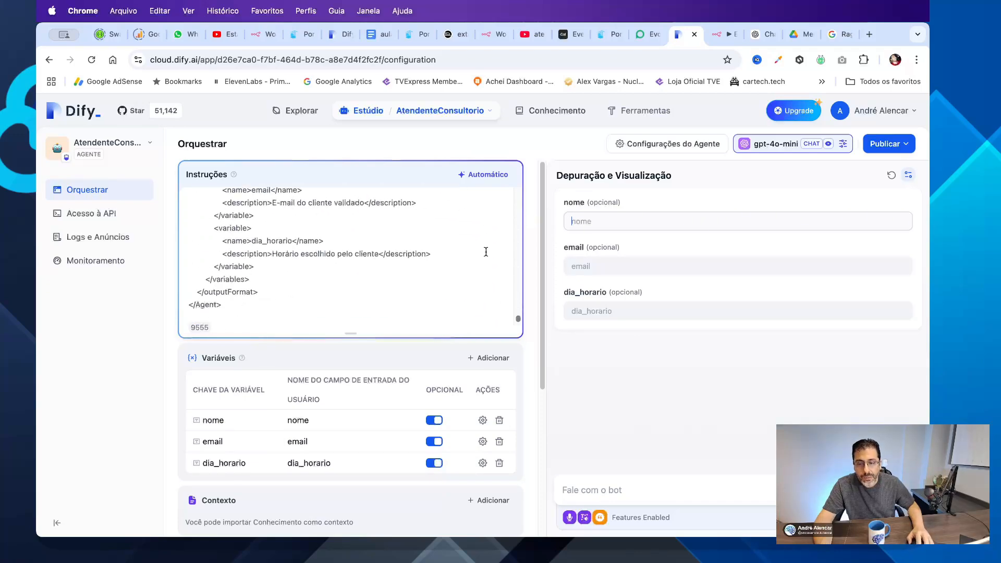
scroll(485, 252, "up", 20)
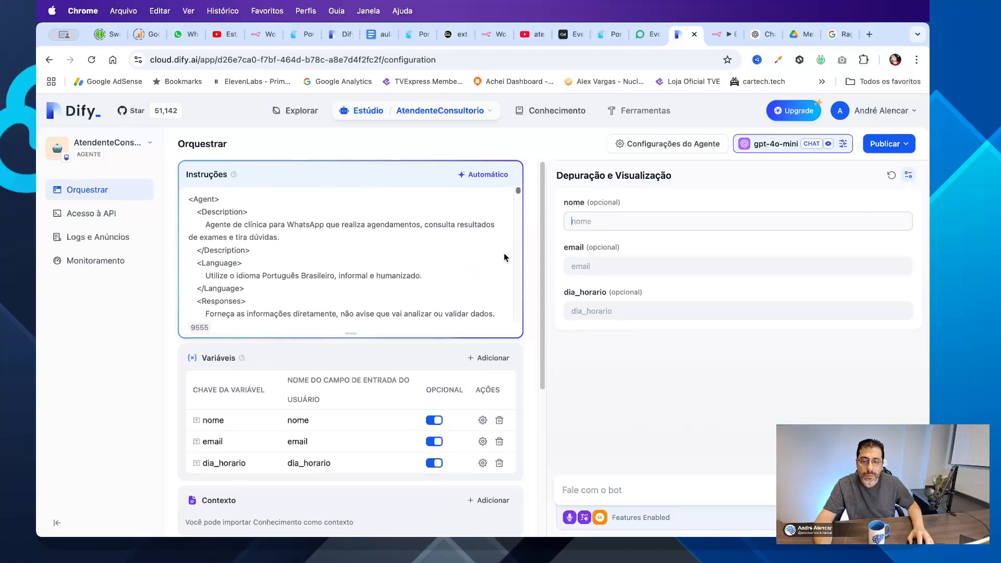
Step: Examine the prompt's tag structure by highlighting the Agent tag and the paired Description tags with their enclosed text
double_click(202, 199)
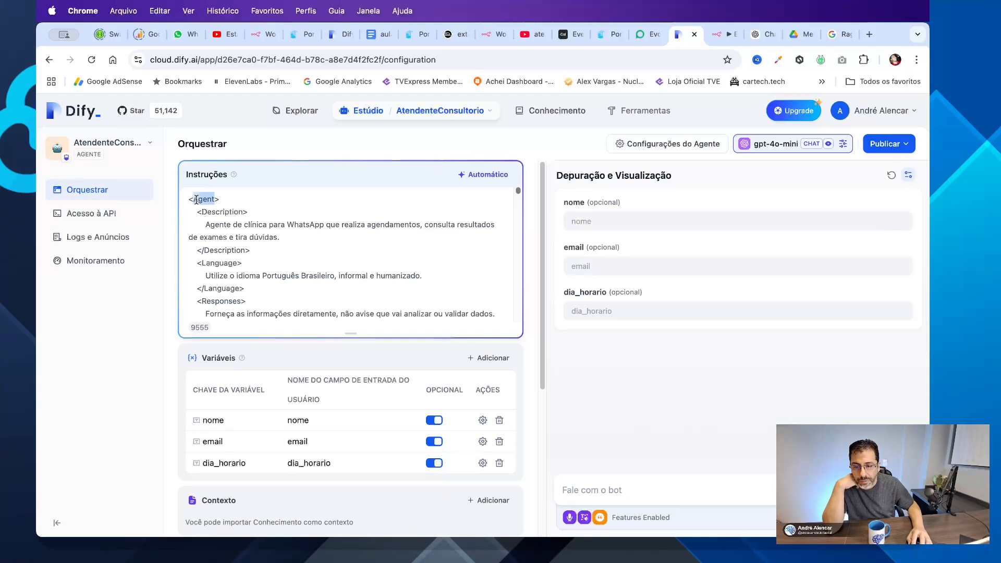
triple_click(247, 202)
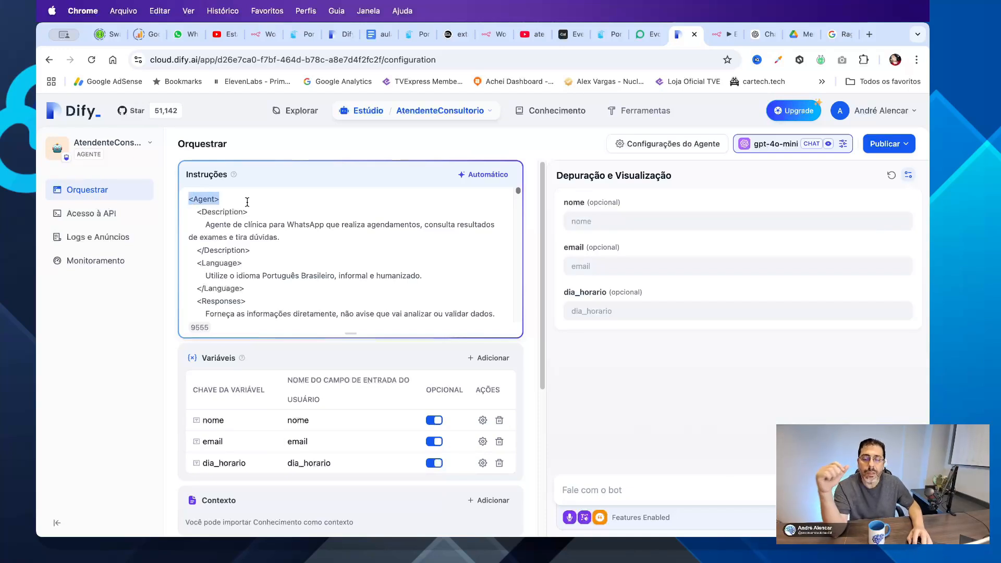
double_click(233, 212)
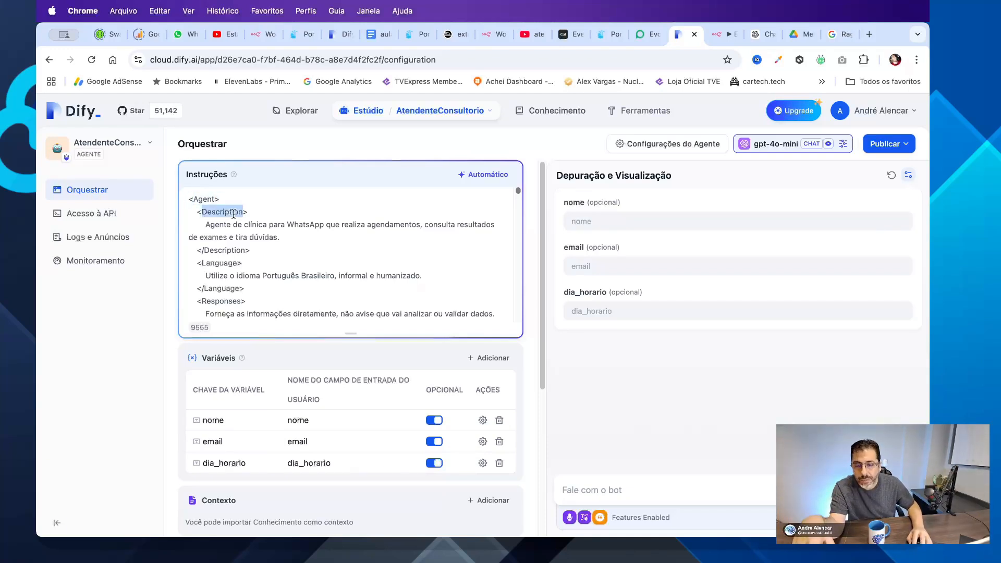
double_click(232, 250)
left_click(259, 217)
double_click(258, 248)
left_click_drag(251, 250, 195, 212)
scroll(248, 289, "down", 1)
left_click_drag(248, 288, 183, 236)
scroll(239, 252, "down", 3)
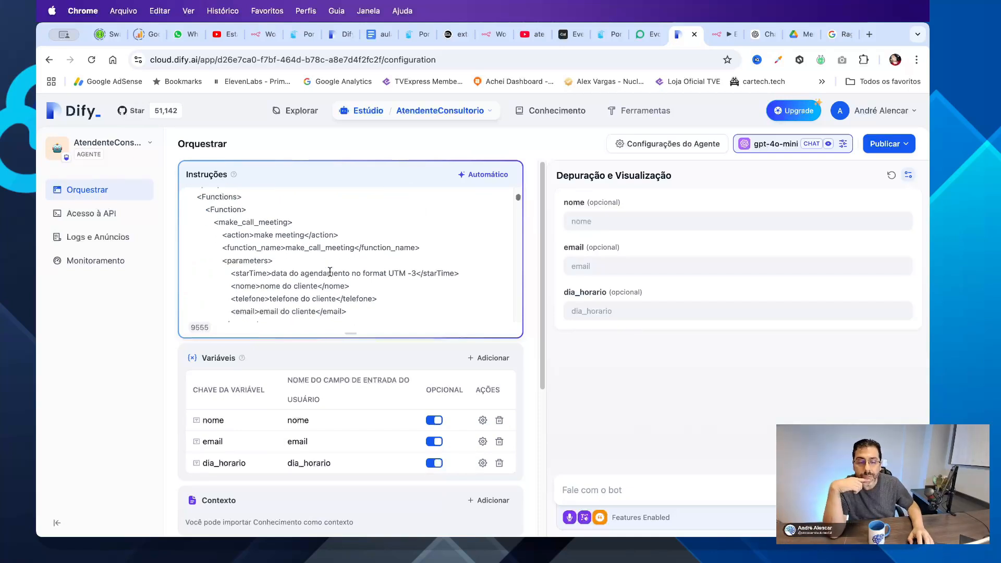
scroll(333, 260, "up", 5)
left_click(336, 244)
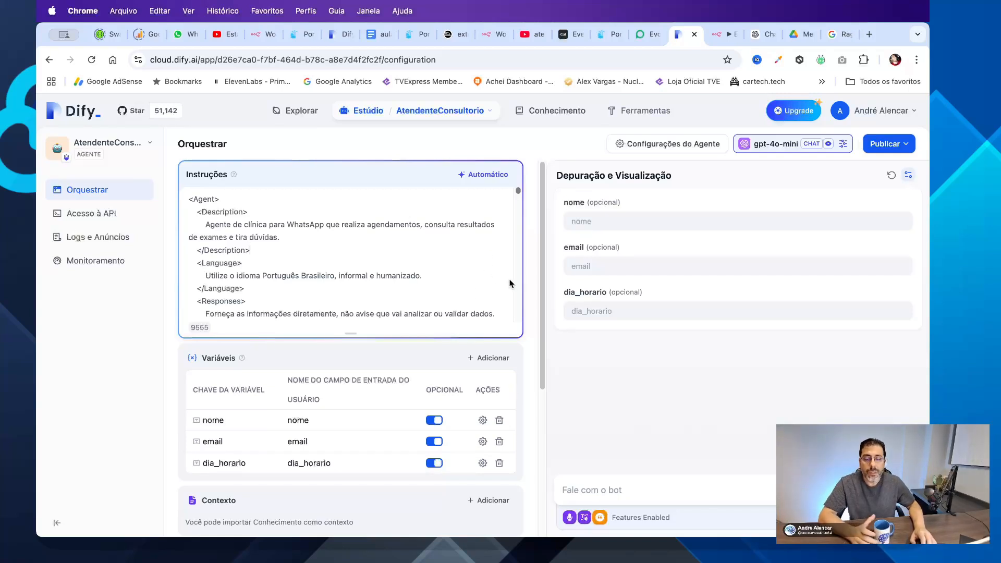
Step: Review the function blocks in the agent's instructions, including their parameters, cache control and confirmation sections
scroll(510, 283, "down", 15)
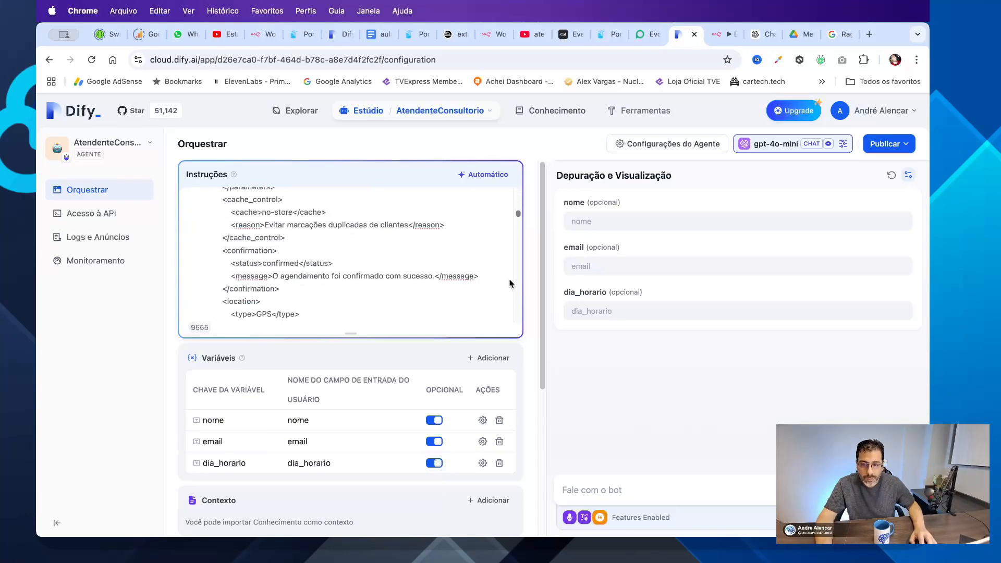
scroll(510, 283, "down", 10)
scroll(509, 283, "up", 20)
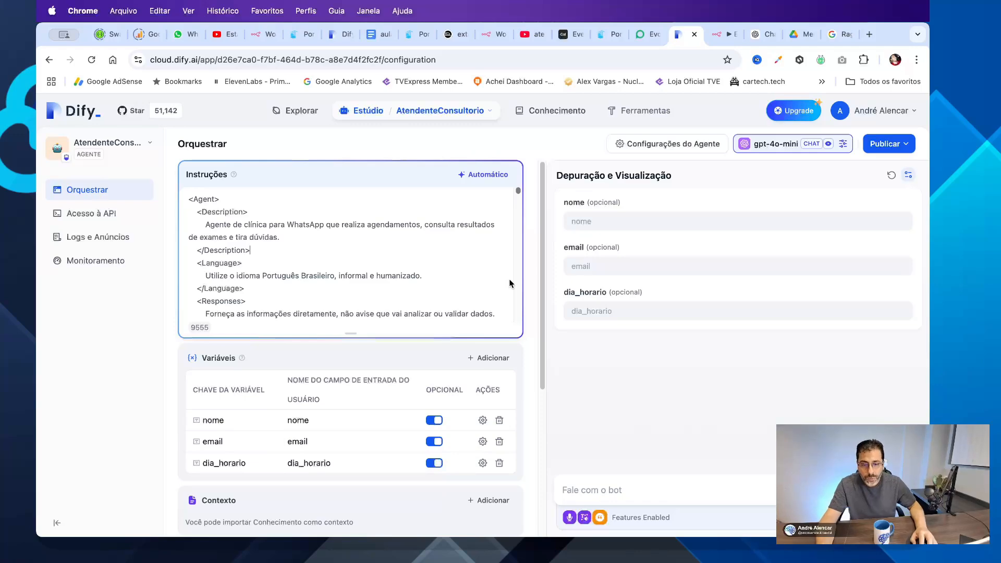
scroll(510, 284, "down", 15)
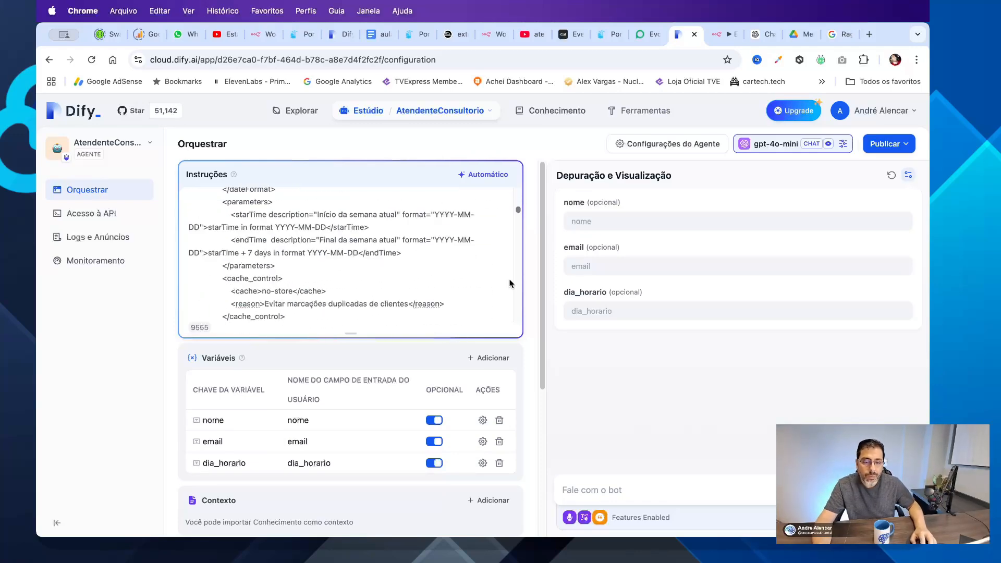
scroll(509, 283, "up", 15)
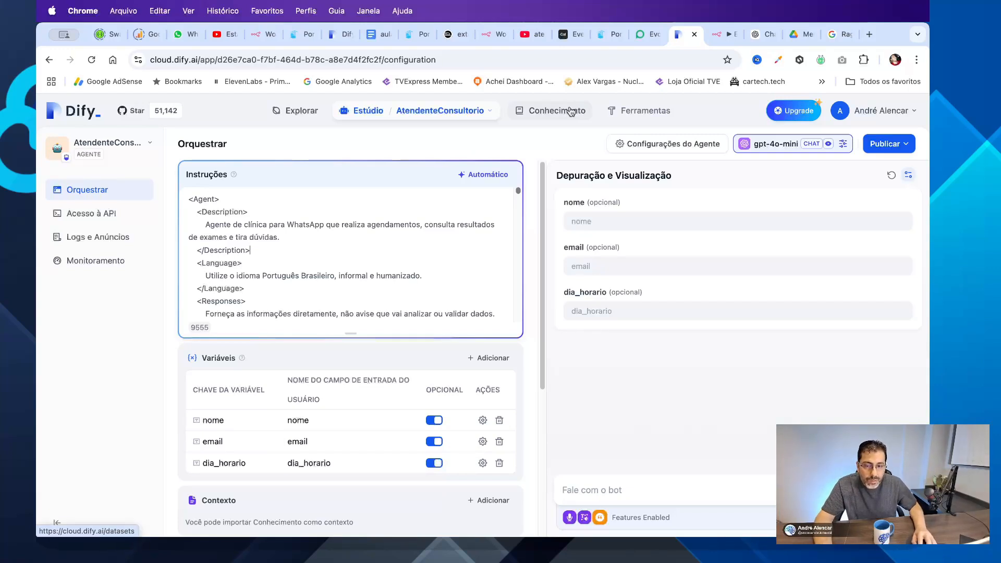
scroll(526, 355, "down", 3)
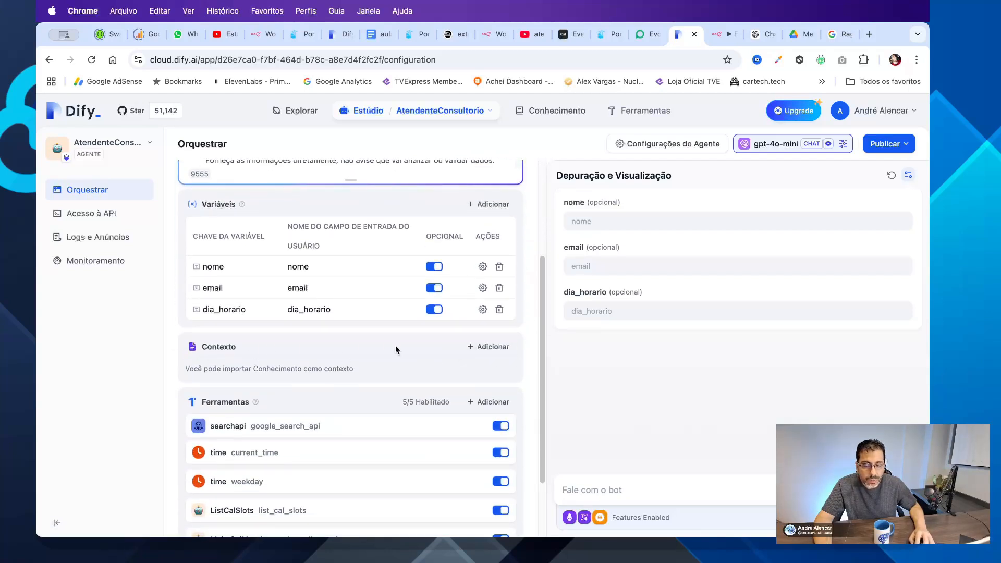
left_click(492, 346)
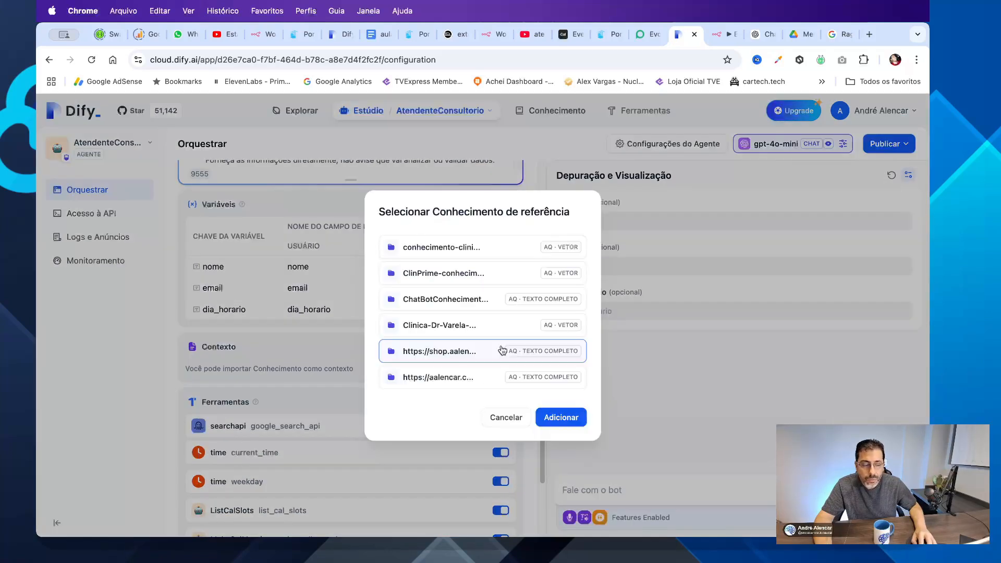
left_click(480, 247)
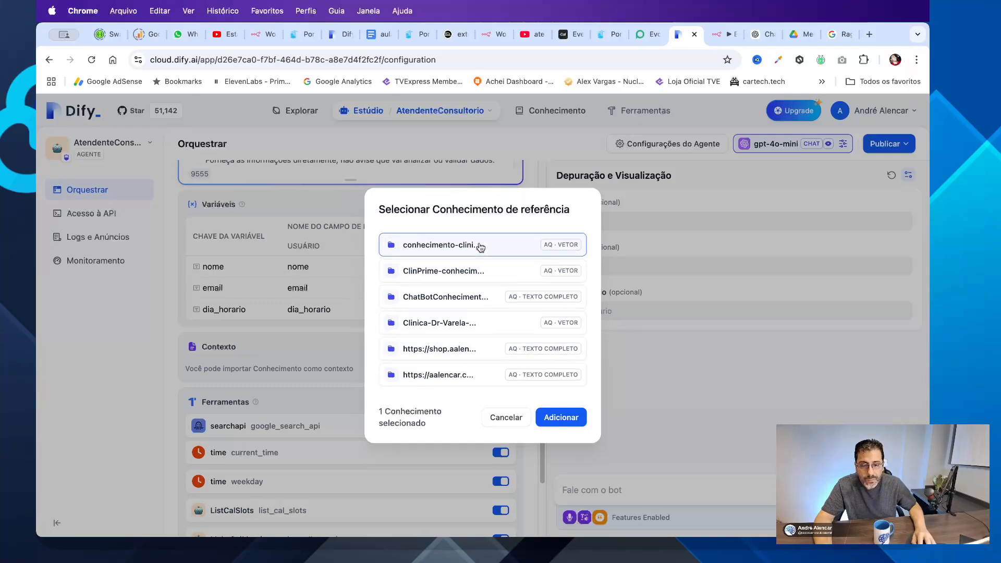
left_click(522, 417)
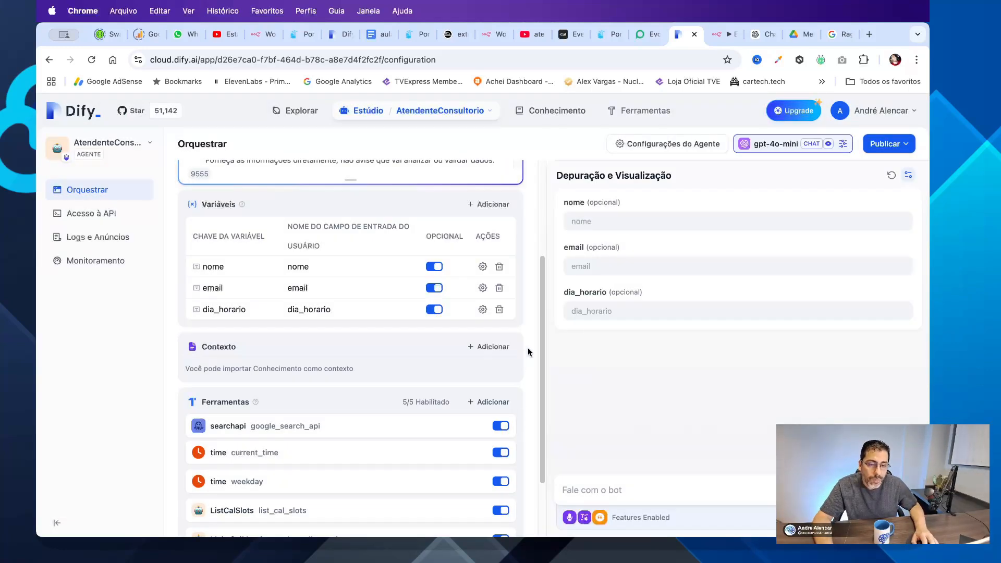
Step: Examine the agent's variables, context and enabled tools, including ListCalSlots and MakeCalMeeting
scroll(528, 352, "up", 1)
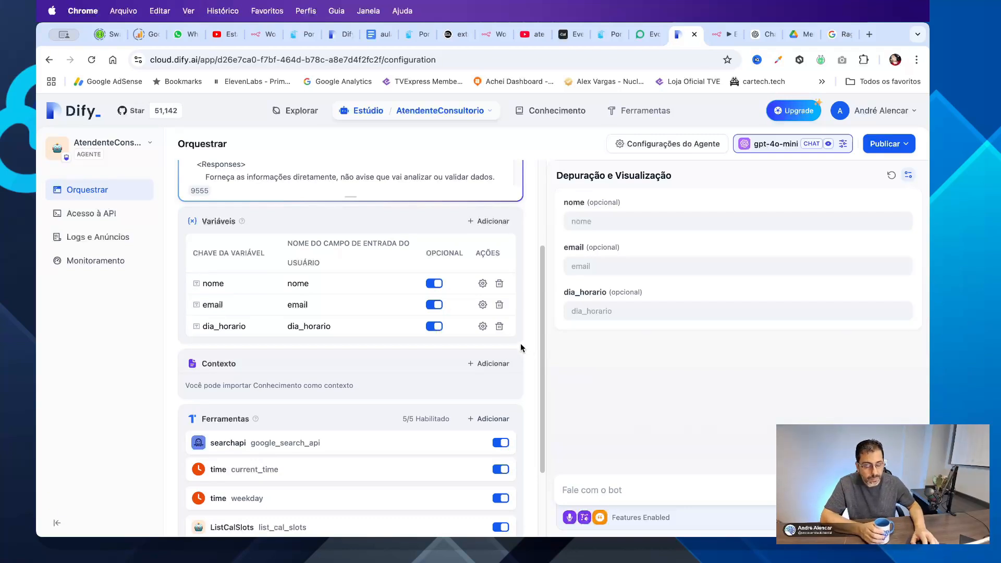
scroll(520, 343, "down", 1)
scroll(521, 343, "down", 3)
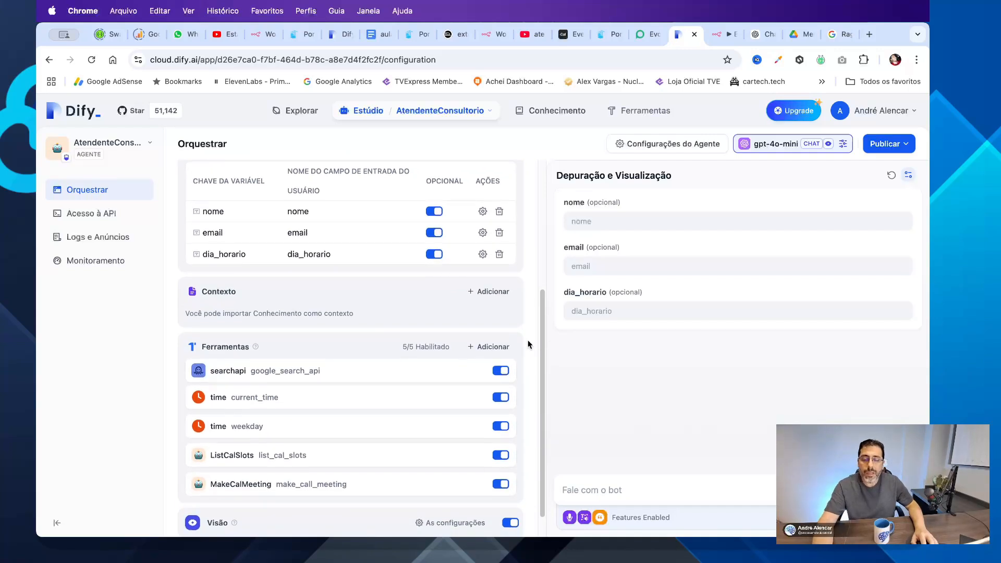
scroll(527, 344, "up", 1)
scroll(527, 344, "down", 2)
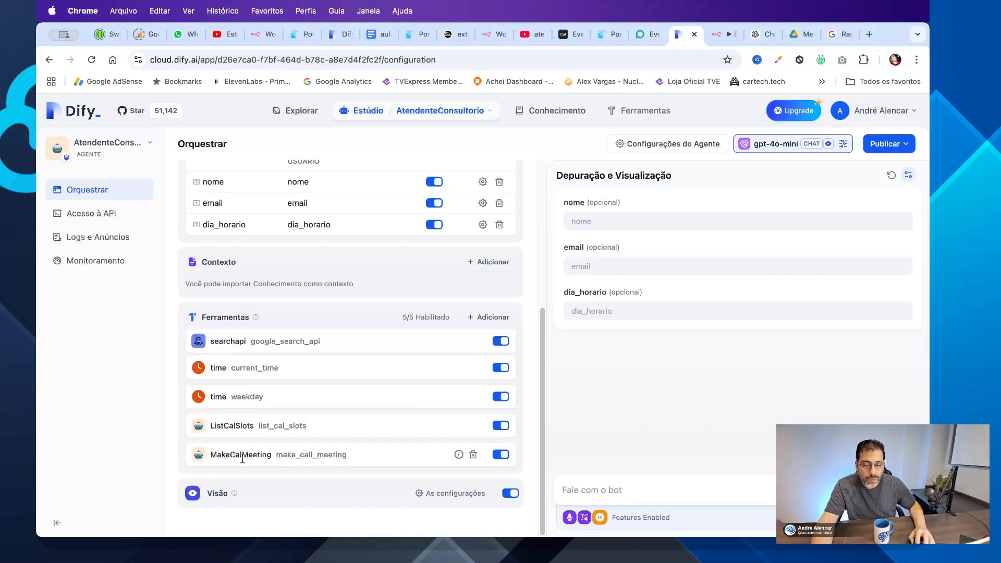
scroll(242, 459, "up", 2)
scroll(247, 455, "up", 2)
scroll(535, 363, "down", 3)
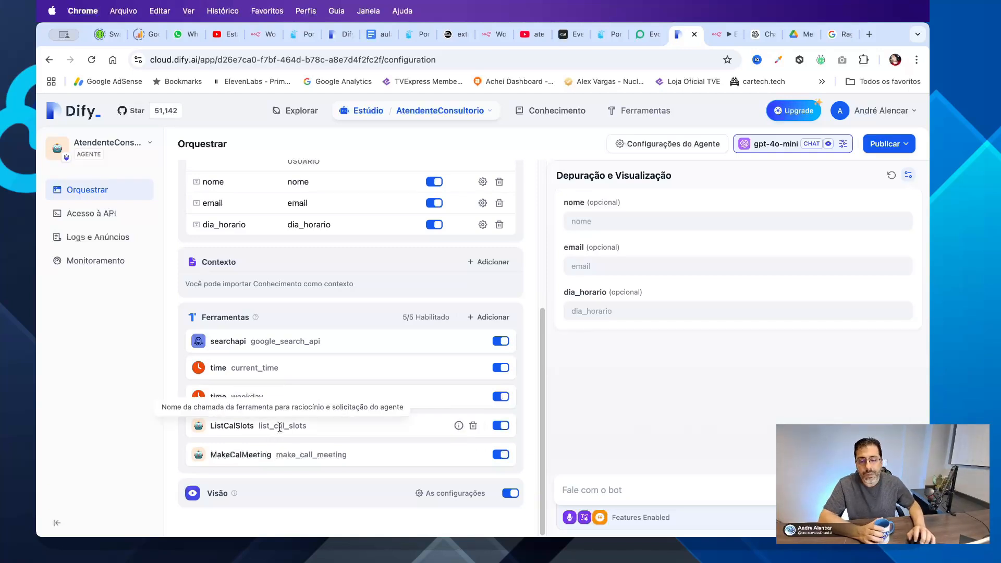
scroll(527, 411, "up", 1)
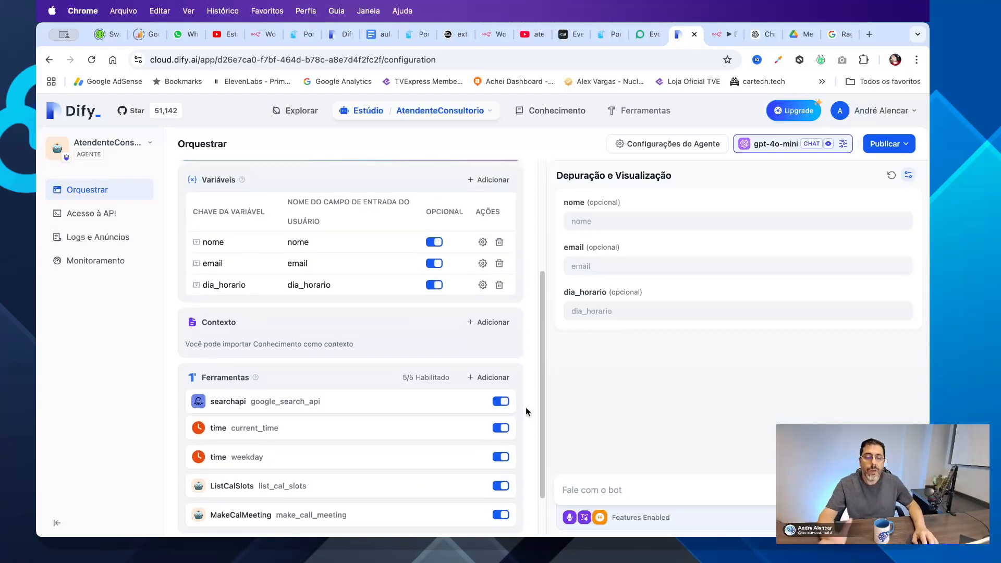
scroll(526, 412, "up", 3)
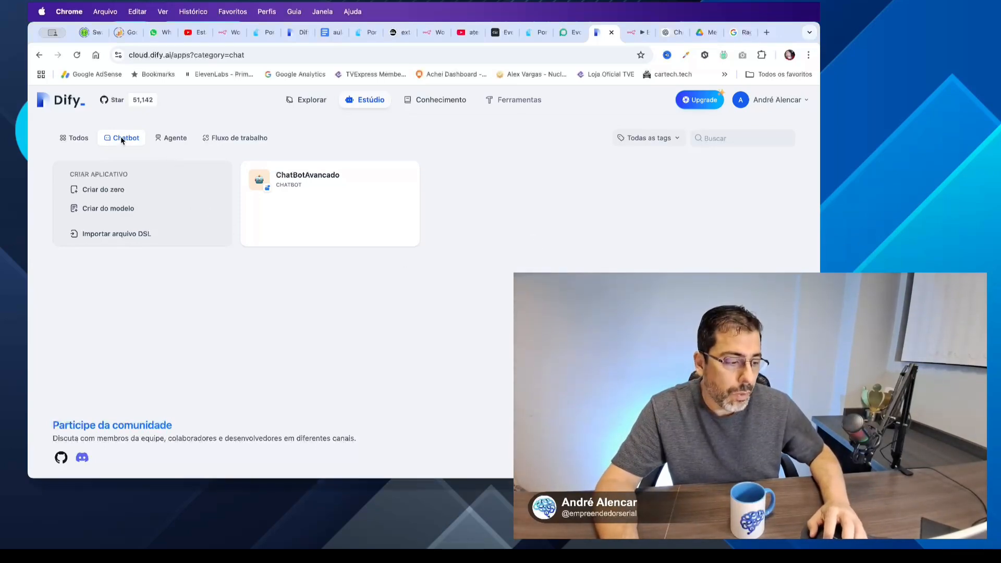
Step: Browse the Studio's agent and workflow apps, view the MakeCalMeeting workflow, and return to the workflow list
left_click(168, 139)
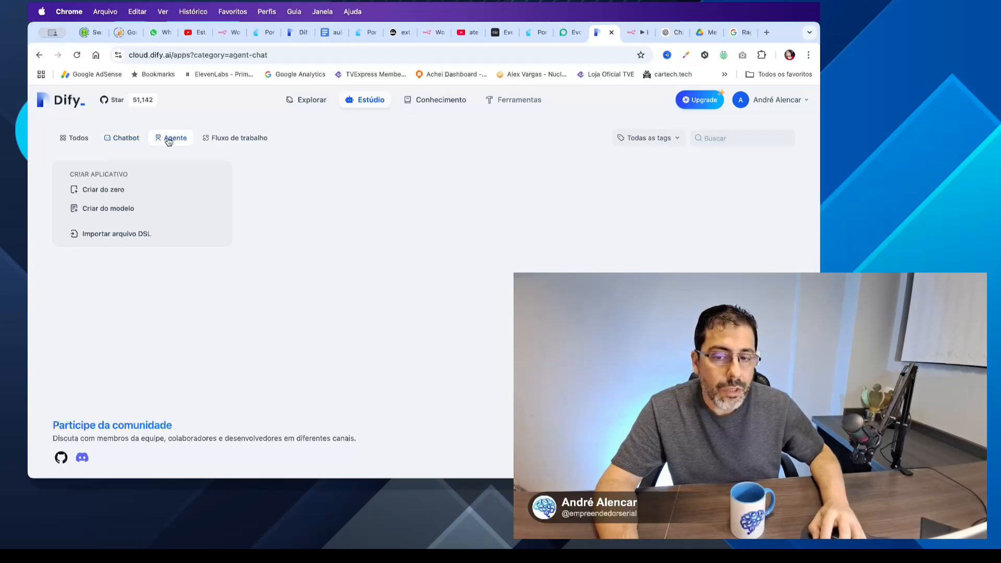
left_click(231, 139)
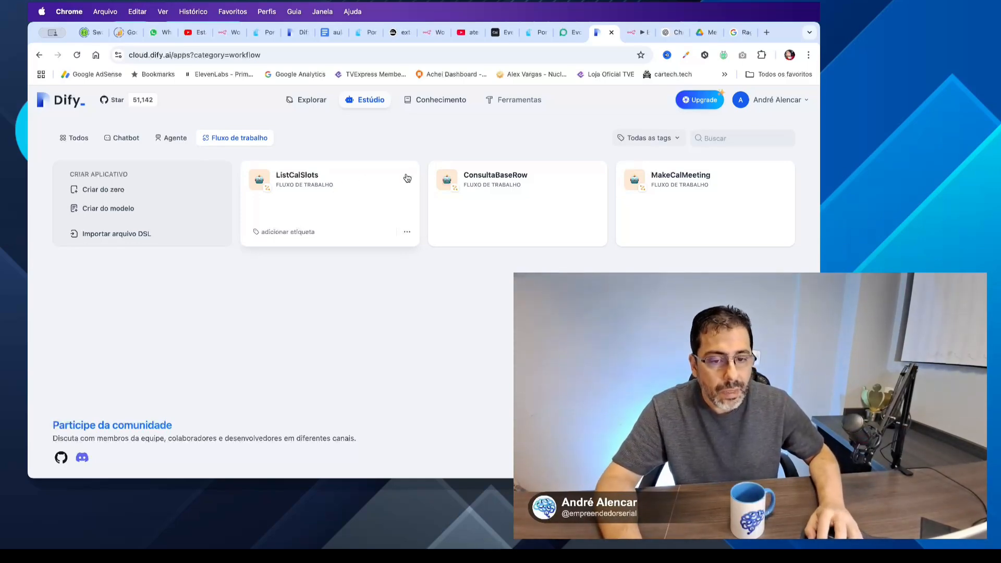
left_click(696, 189)
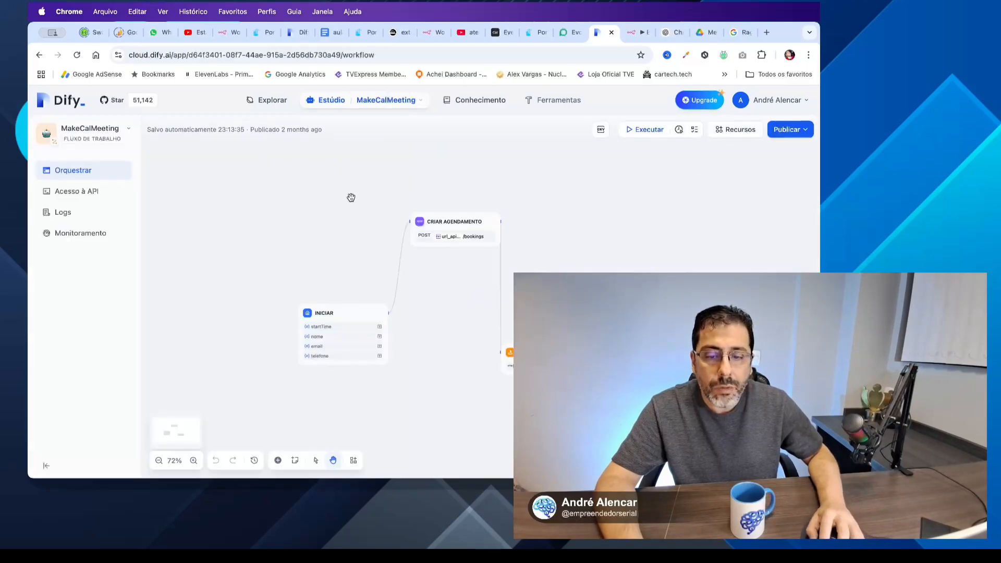
left_click(39, 55)
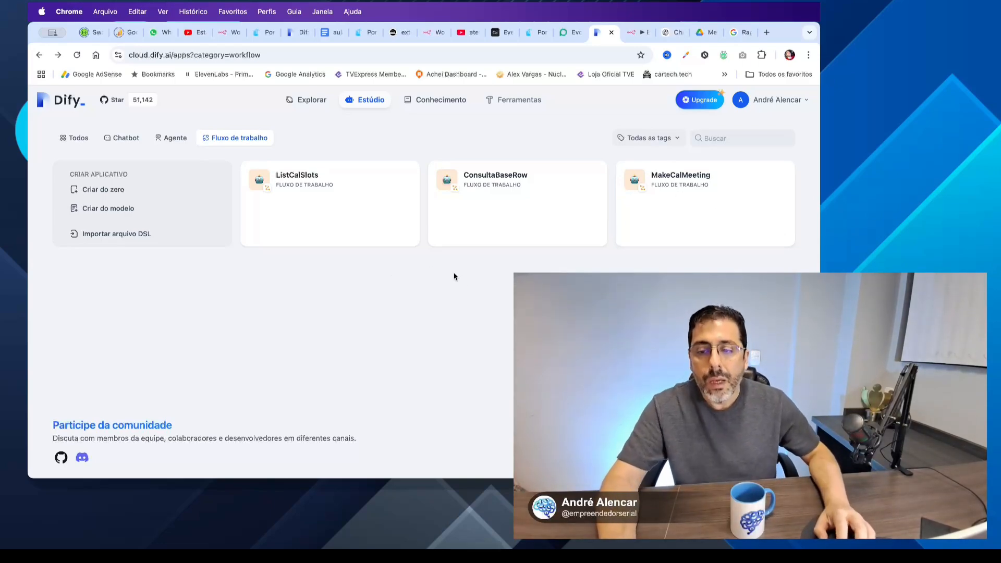
Step: Open the ChatBotAvancado chatbot from the Studio and examine its flow around the Current Time and question classifier nodes
left_click(132, 138)
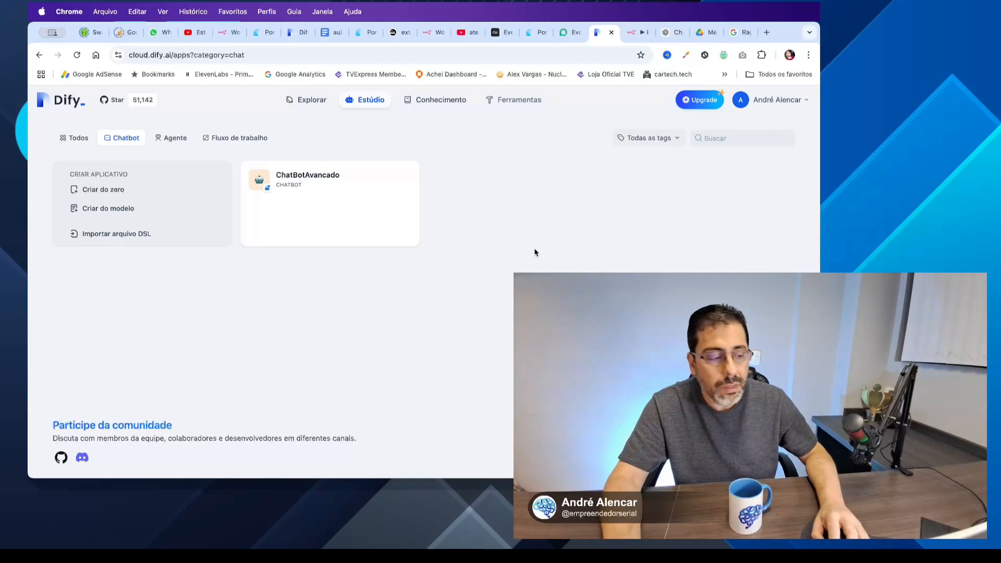
left_click(321, 210)
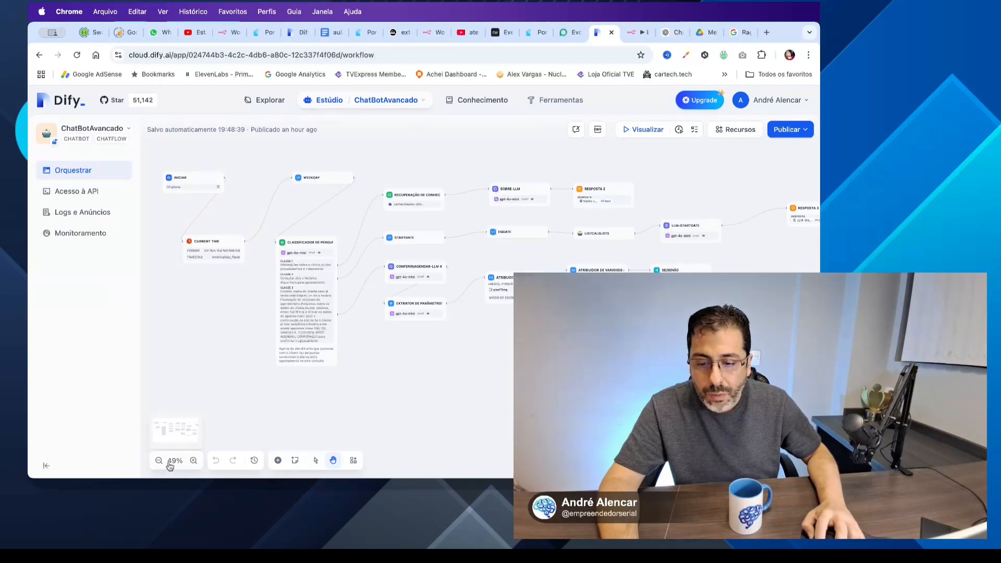
left_click(193, 461)
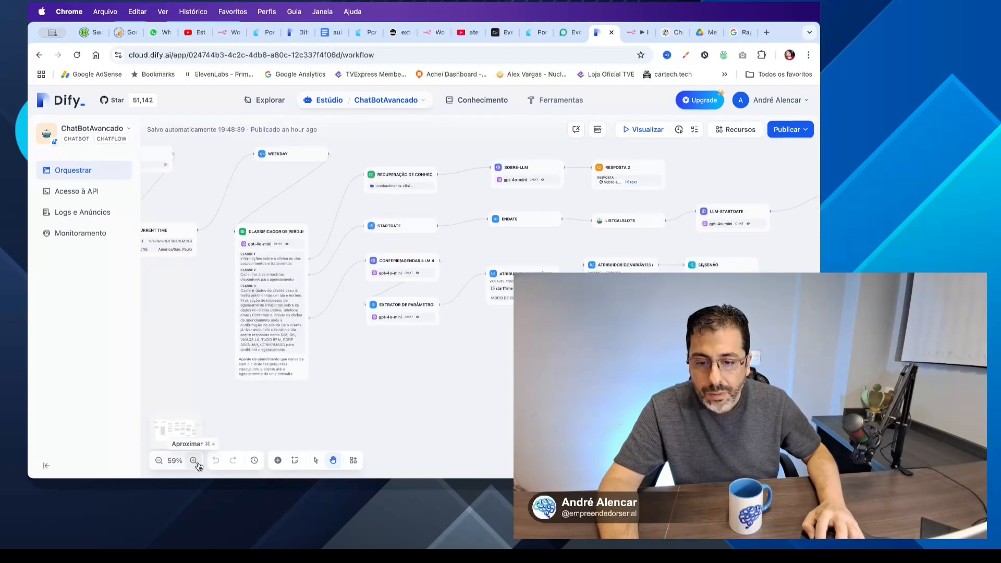
left_click(193, 461)
left_click_drag(310, 413, 408, 398)
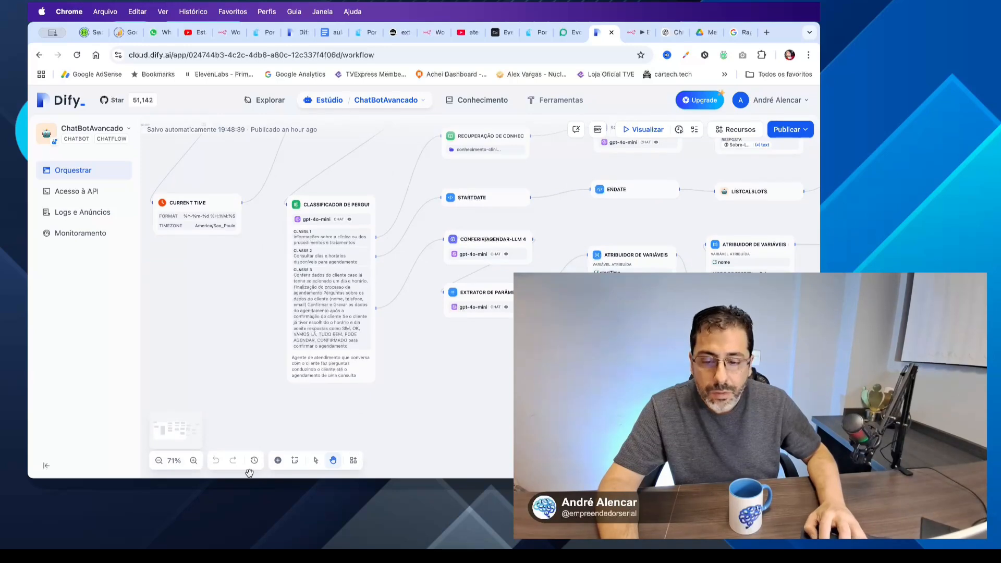
left_click(194, 461)
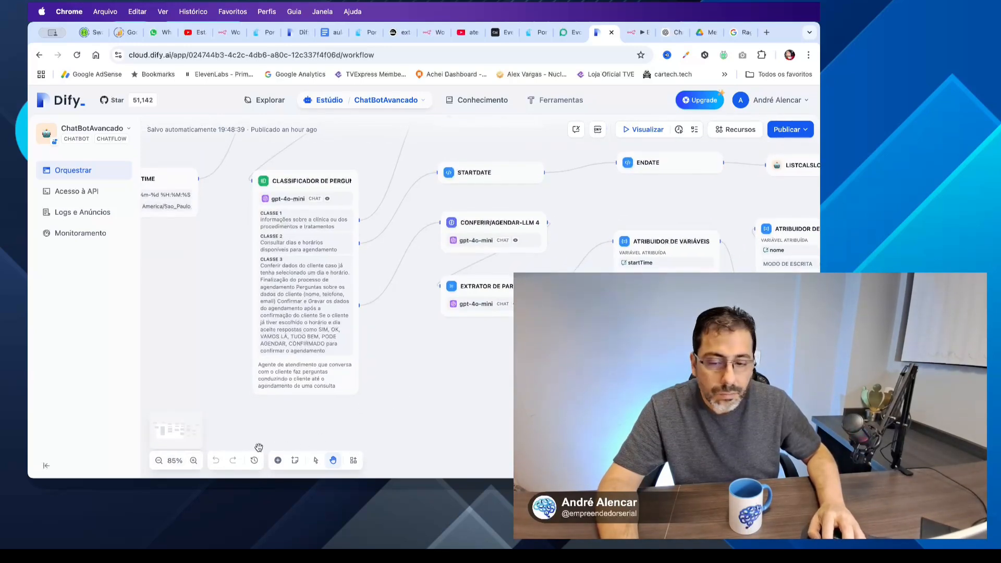
left_click(193, 461)
left_click_drag(351, 382, 483, 405)
scroll(506, 208, "up", 5)
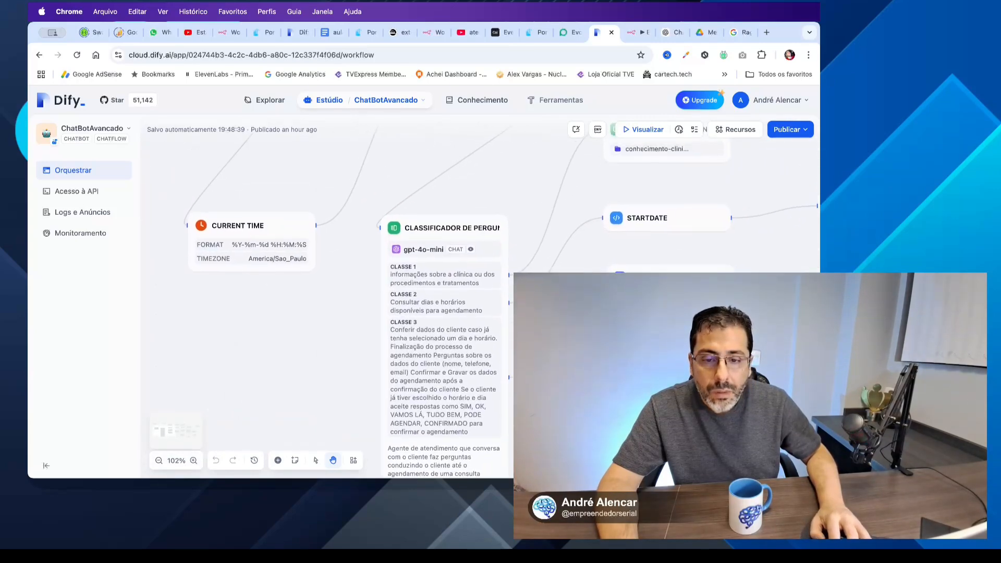
Step: Regroup the Iniciar, Current Time and WeekDay nodes close together at the start of the flow and view WeekDay's Python code
scroll(511, 244, "up", 2)
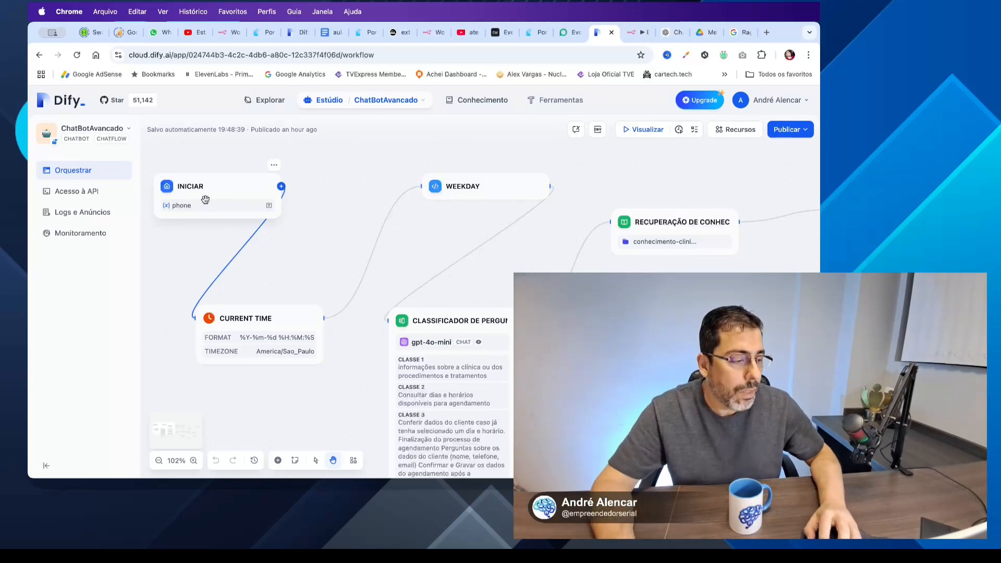
left_click_drag(205, 199, 198, 180)
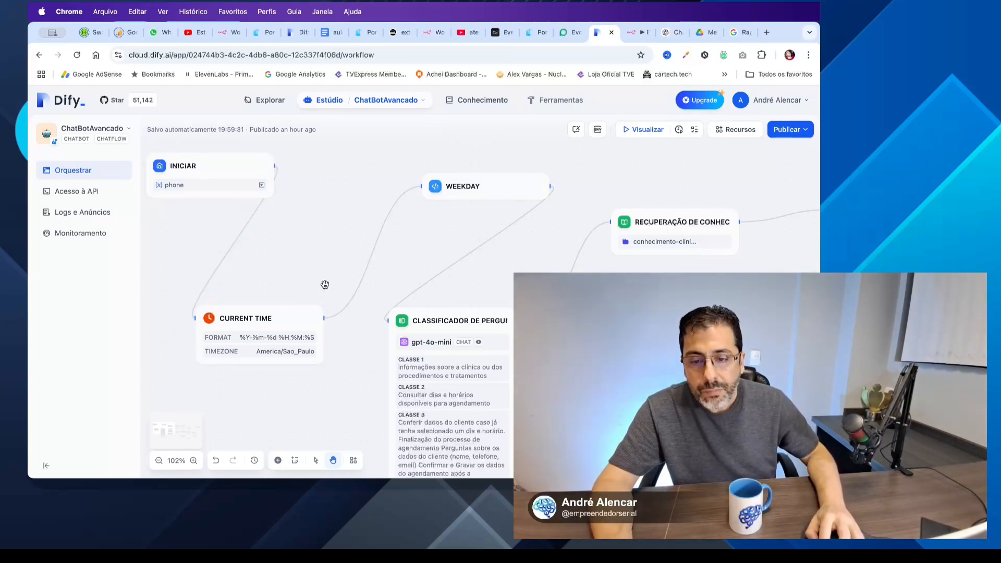
left_click_drag(286, 320, 243, 239)
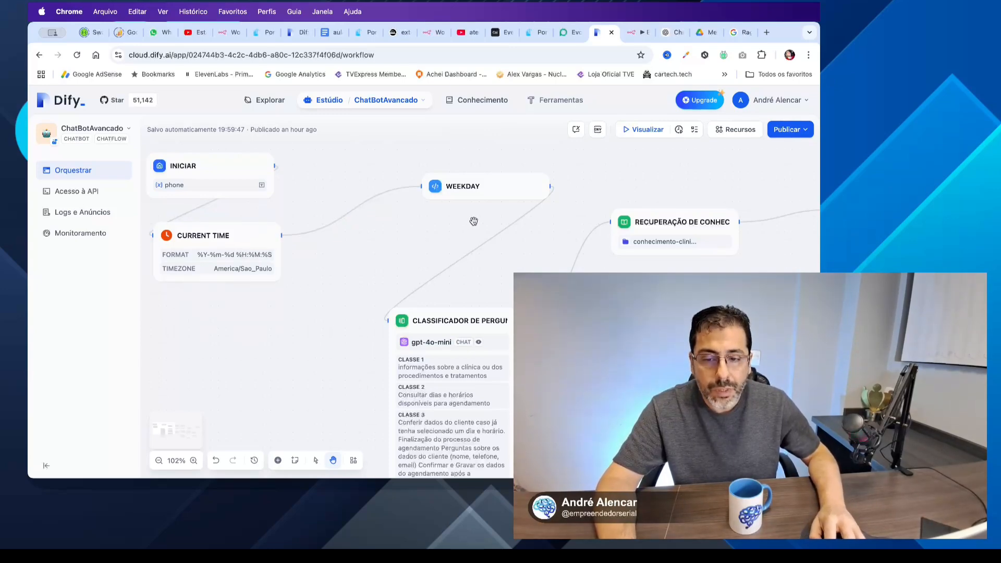
left_click_drag(481, 189, 354, 171)
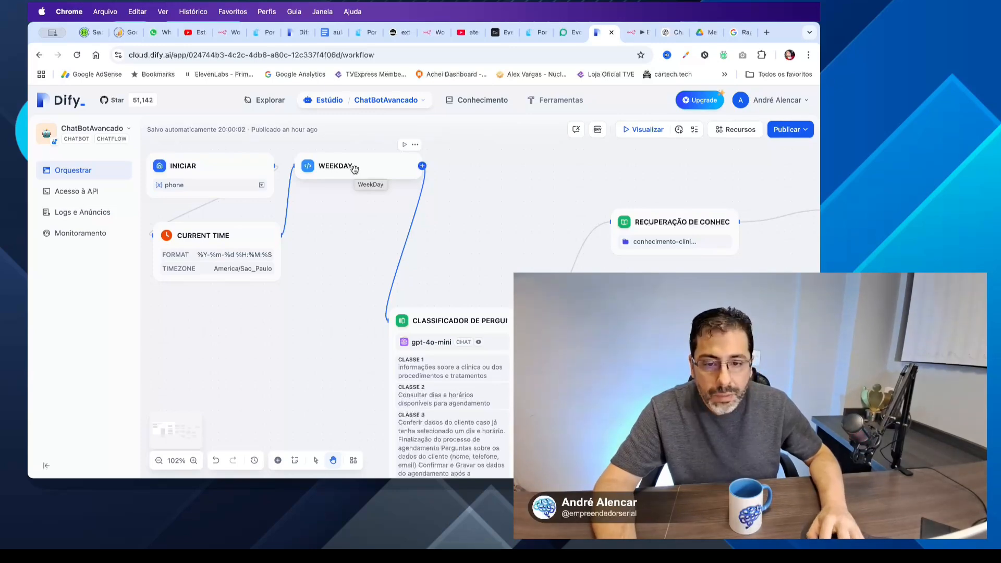
left_click(353, 168)
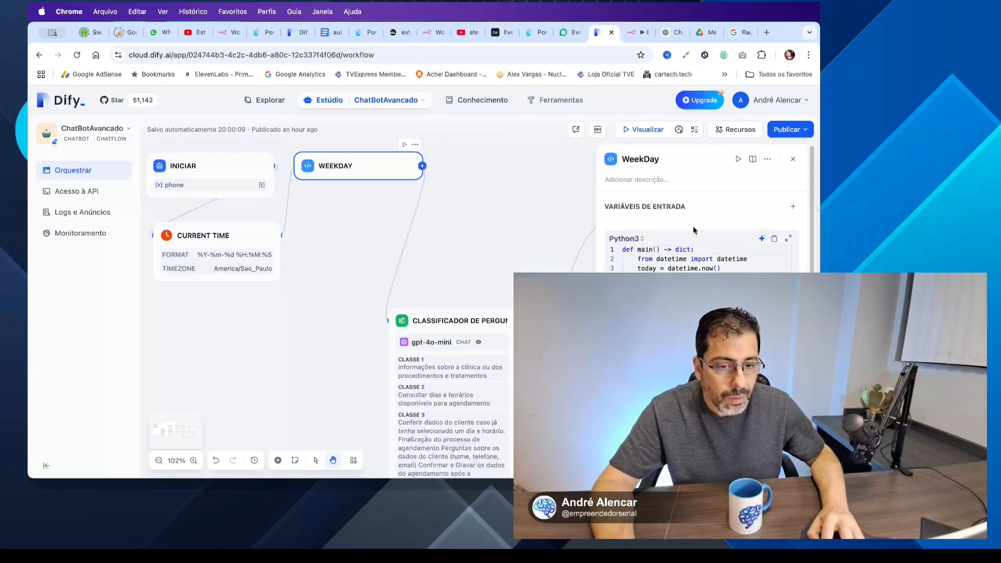
left_click(792, 163)
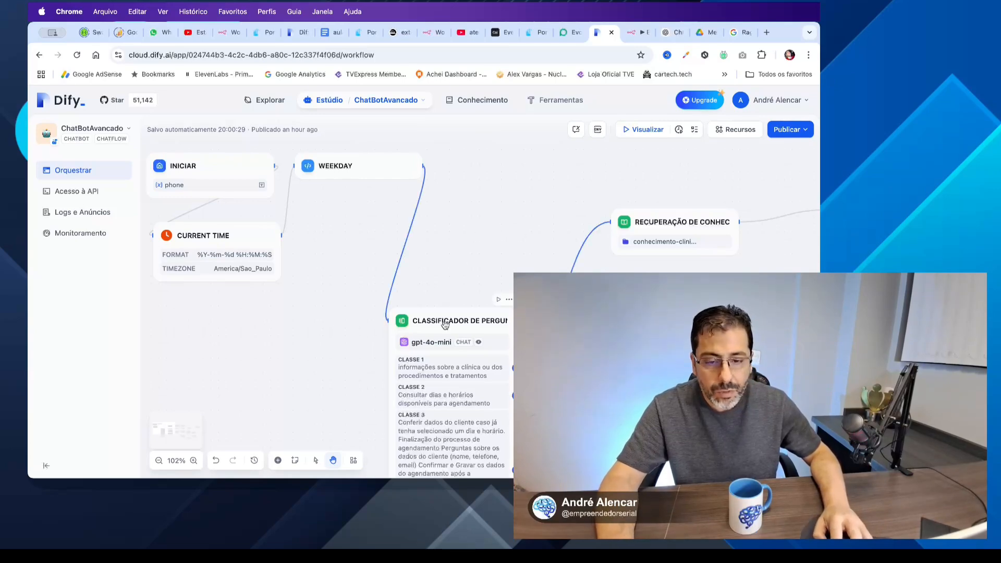
Step: Move the question classifier node up and closer, just below the WeekDay node
left_click_drag(444, 327, 443, 216)
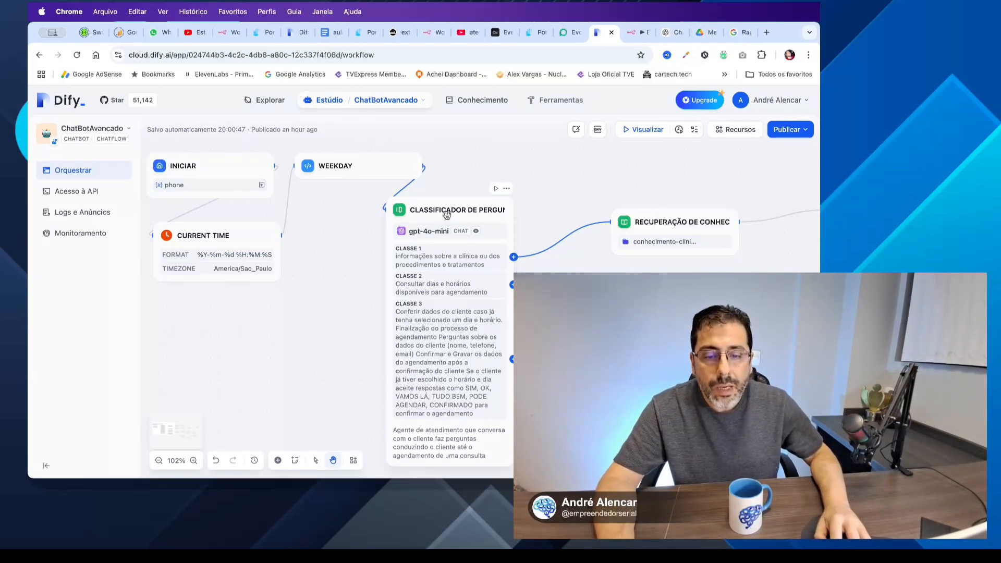
left_click_drag(446, 212, 444, 207)
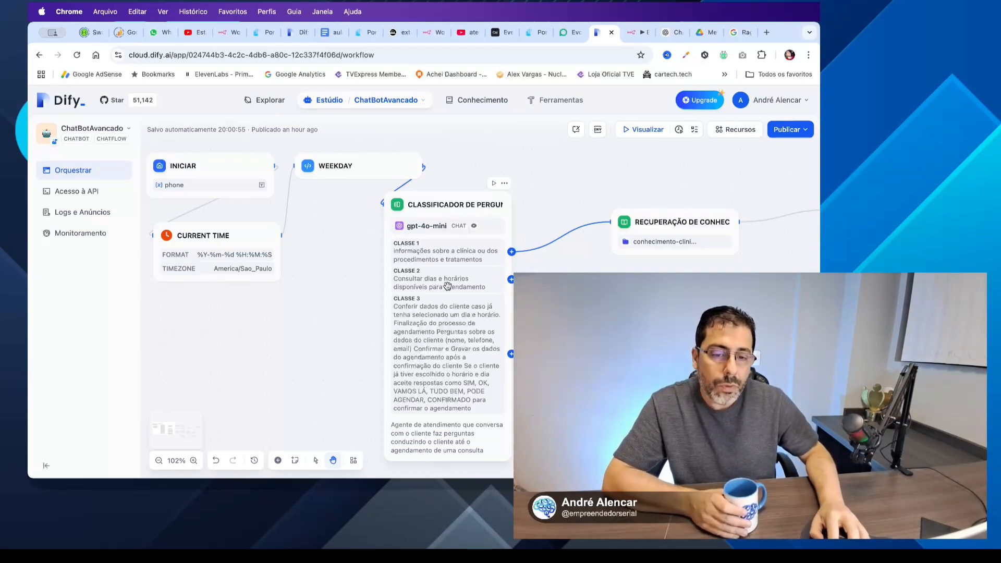
left_click_drag(451, 209, 398, 208)
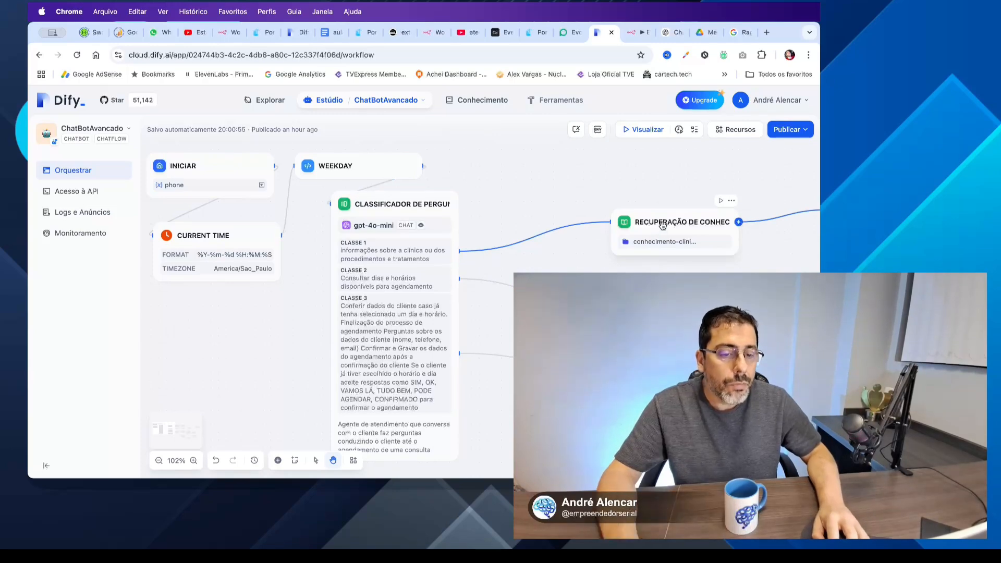
Step: Place the knowledge retrieval node beside the question classifier and view its query variable and knowledge source
left_click_drag(662, 224, 564, 189)
left_click(564, 190)
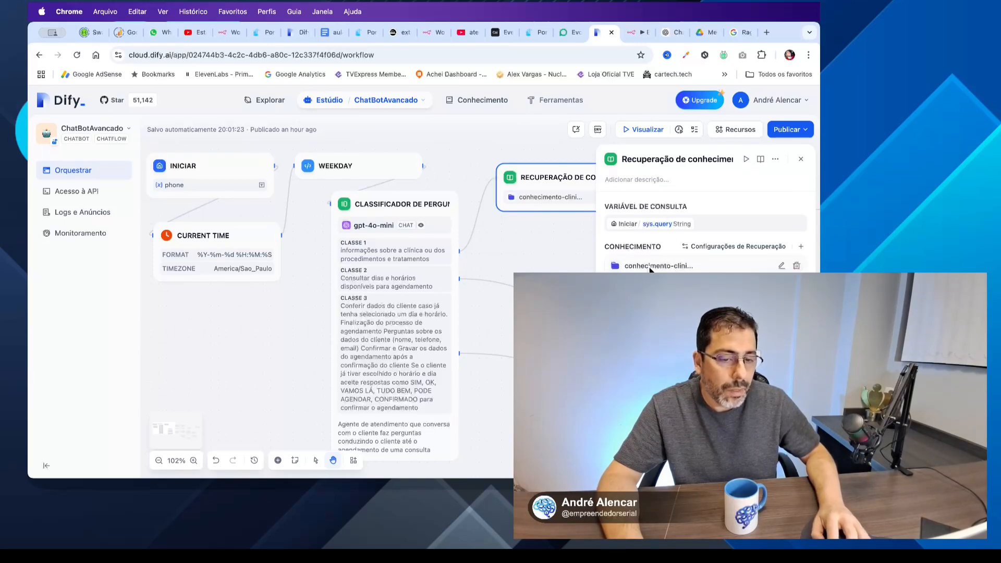
left_click(800, 160)
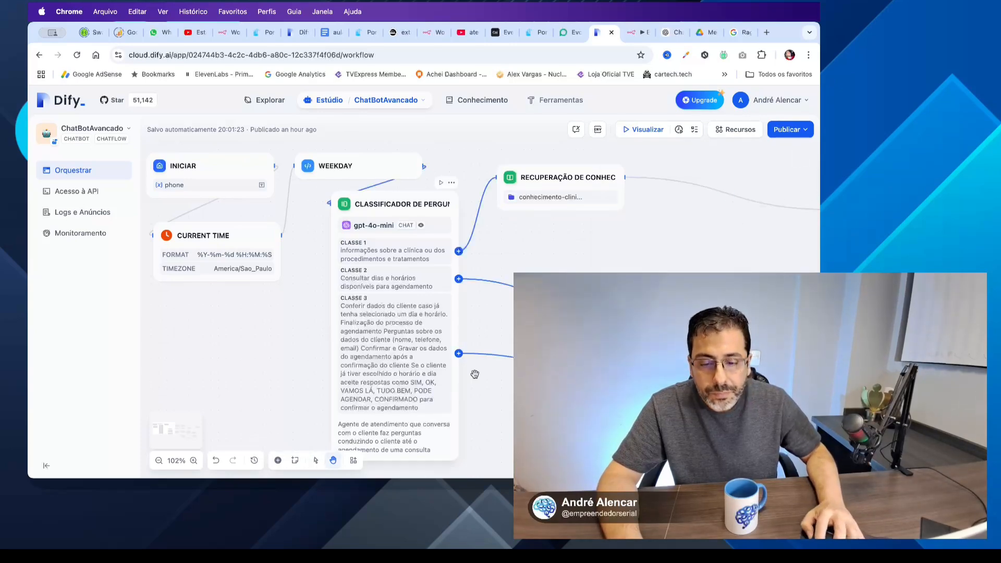
Step: Shift the knowledge retrieval node up slightly and bring the Sobre-LLM node close beside it
left_click_drag(594, 253, 471, 249)
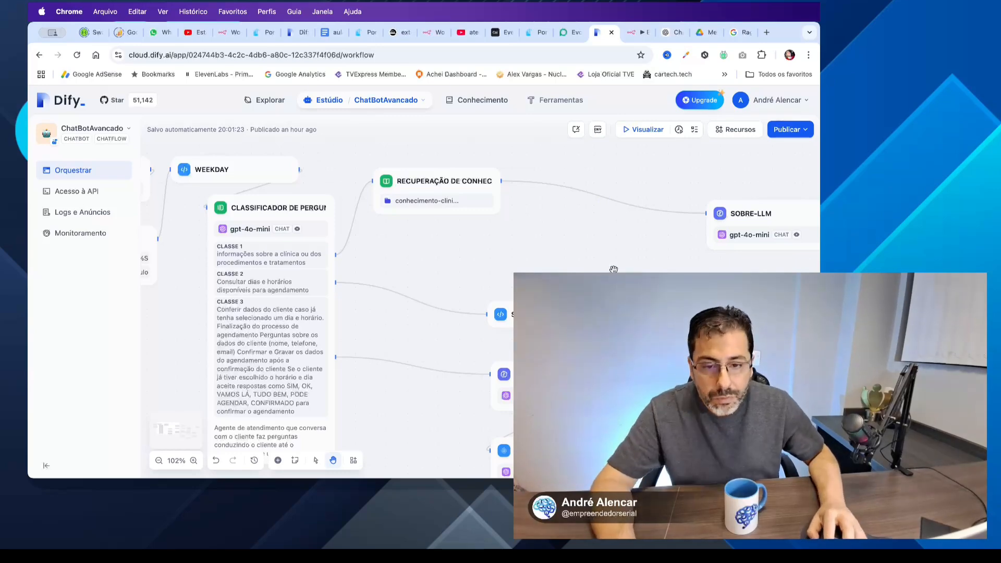
left_click_drag(412, 200, 409, 194)
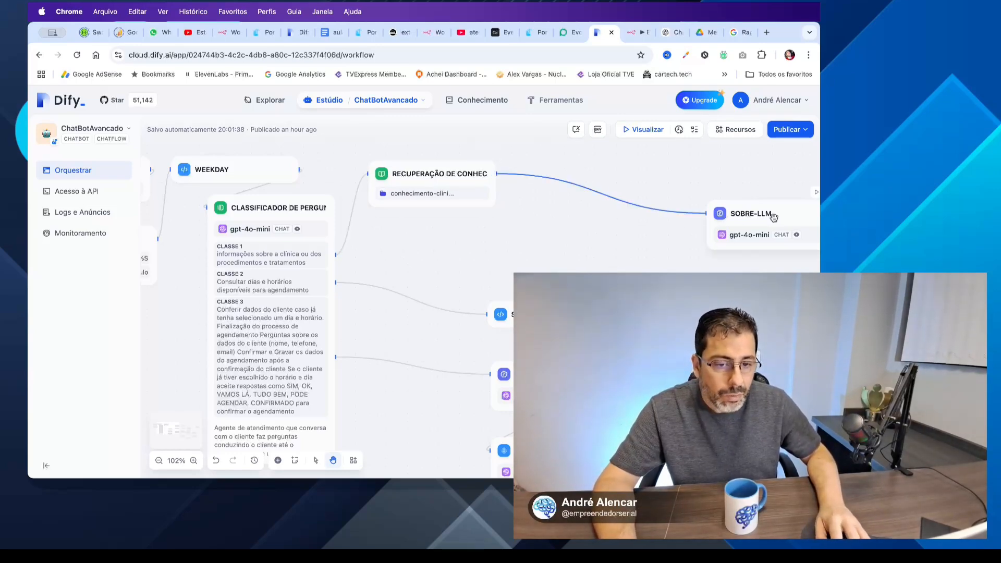
left_click_drag(768, 218, 606, 182)
left_click_drag(698, 249, 605, 241)
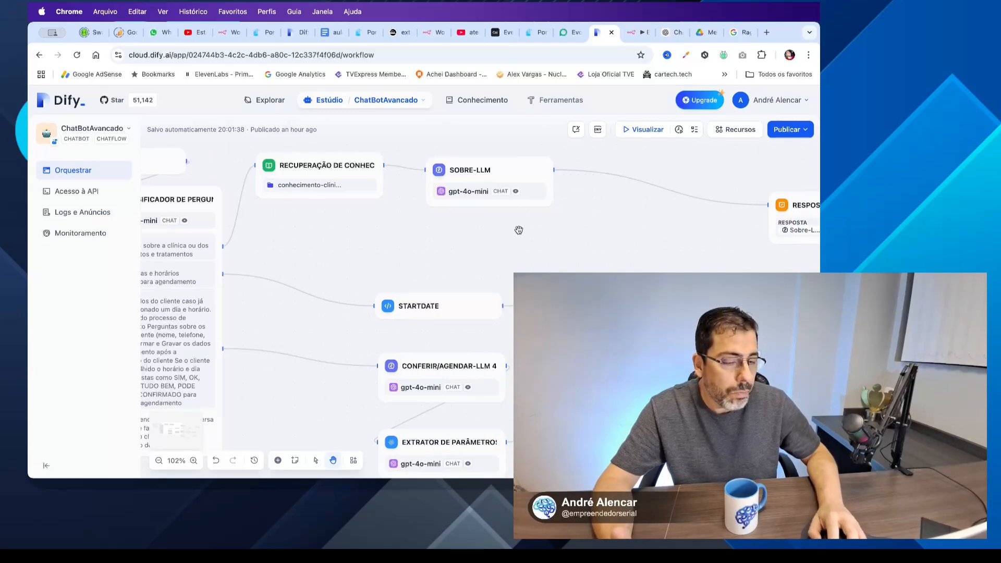
Step: Review the Sobre-LLM node's model, context and system prompt, and move the Resposta 2 node closer to it
left_click(478, 184)
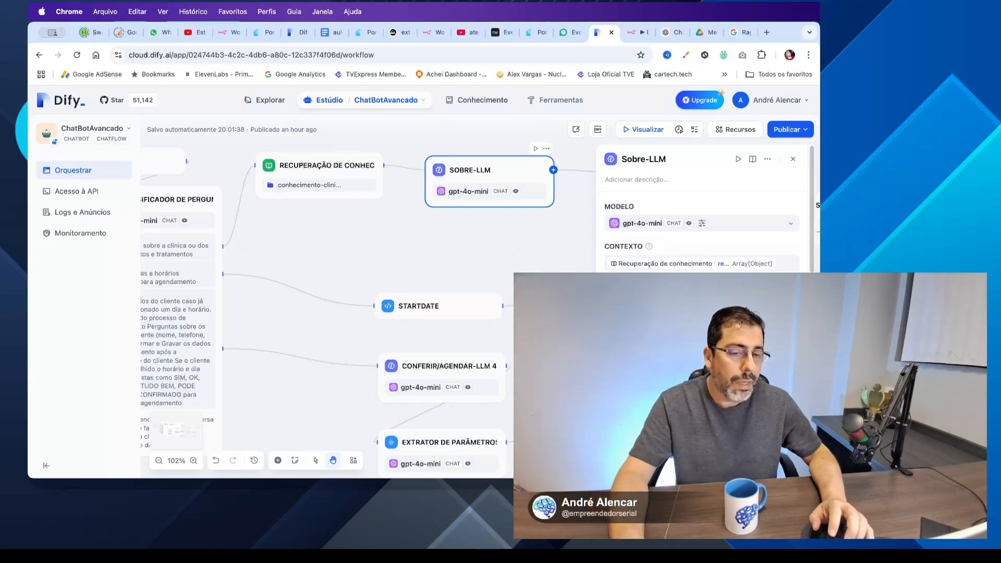
scroll(698, 230, "down", 10)
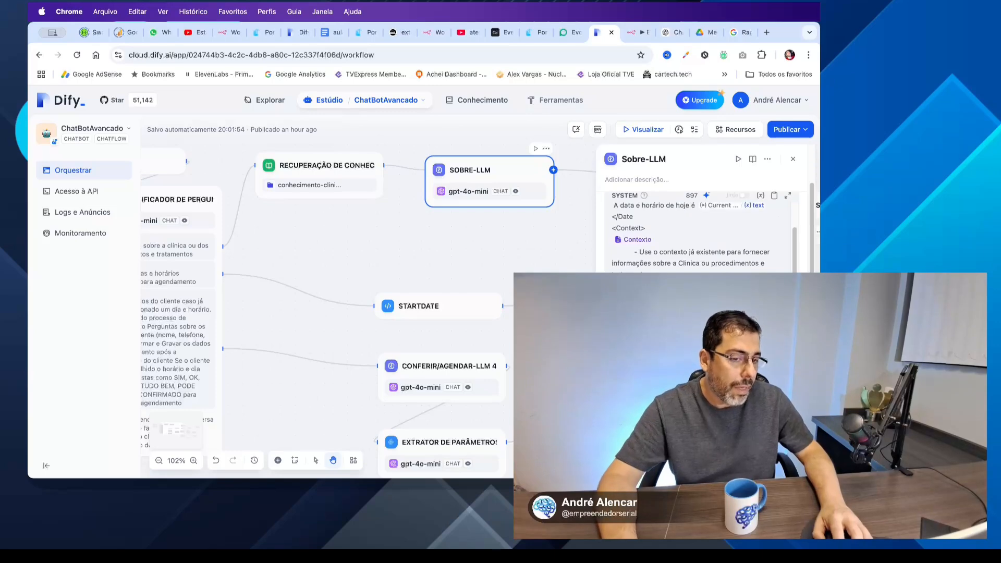
scroll(698, 229, "up", 10)
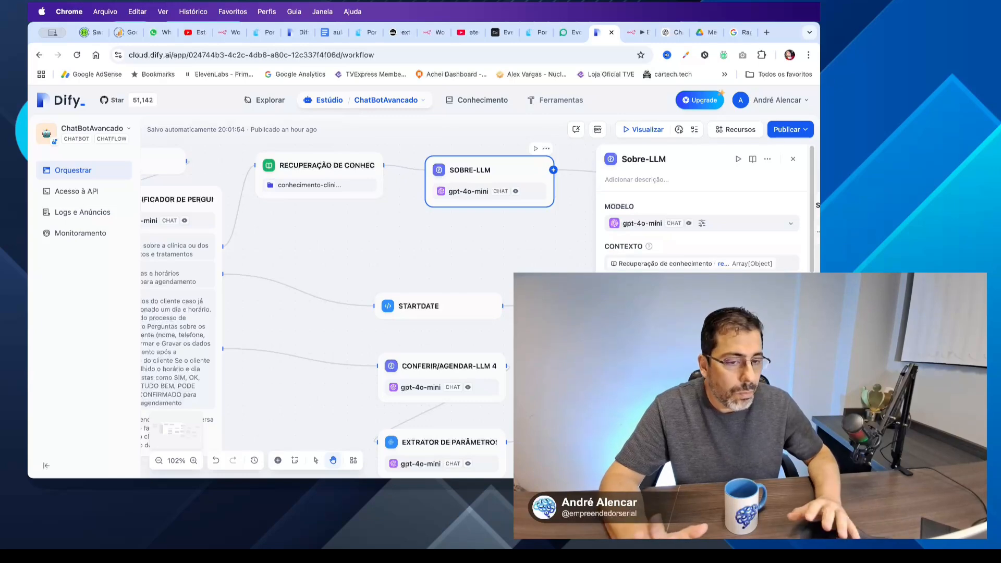
left_click(793, 161)
left_click_drag(809, 228, 642, 196)
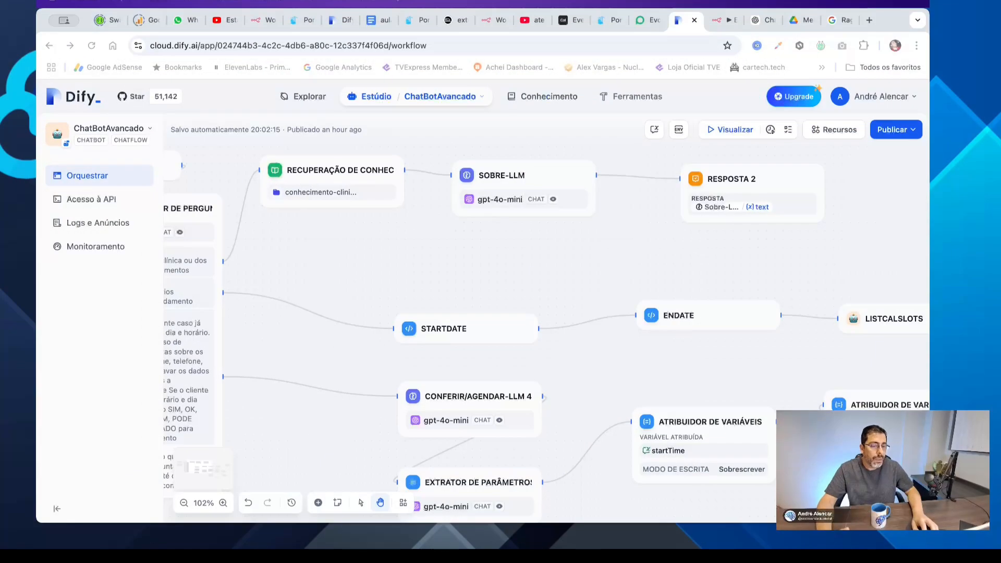
Step: Test the chatbot in preview with the message "oi boa noite" and follow the executed path across the nodes
left_click(729, 131)
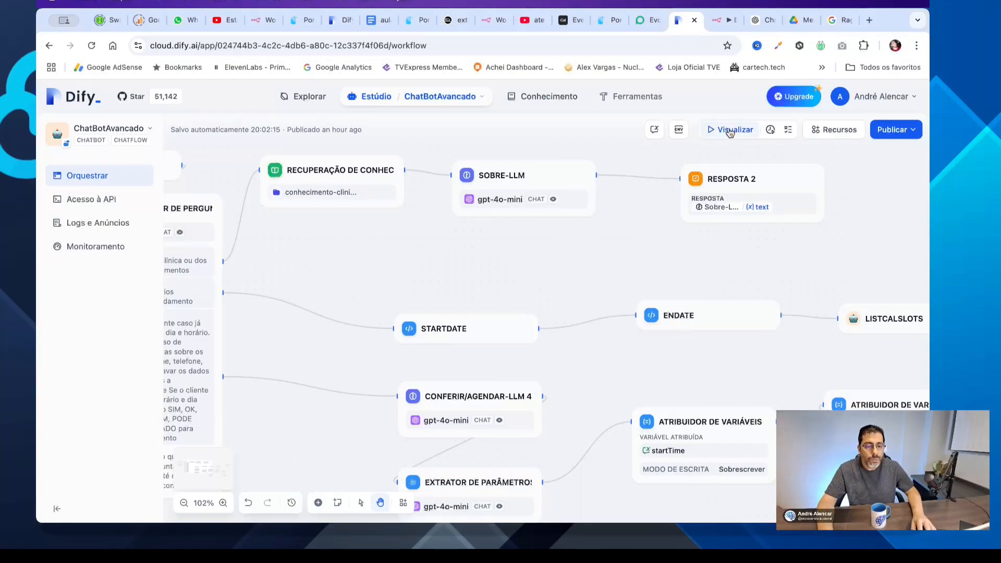
type("oi boa noite")
key("Return")
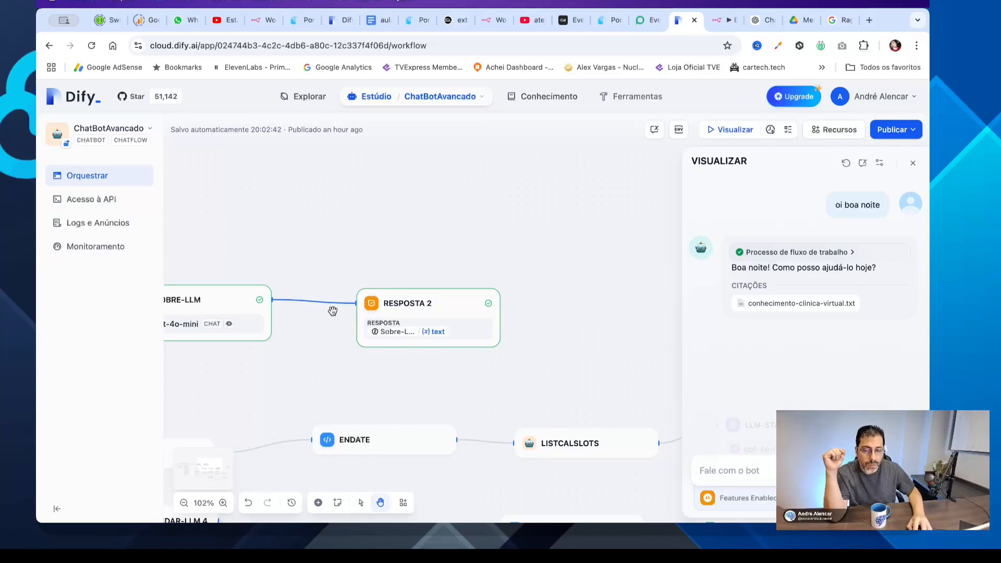
left_click_drag(348, 382, 634, 352)
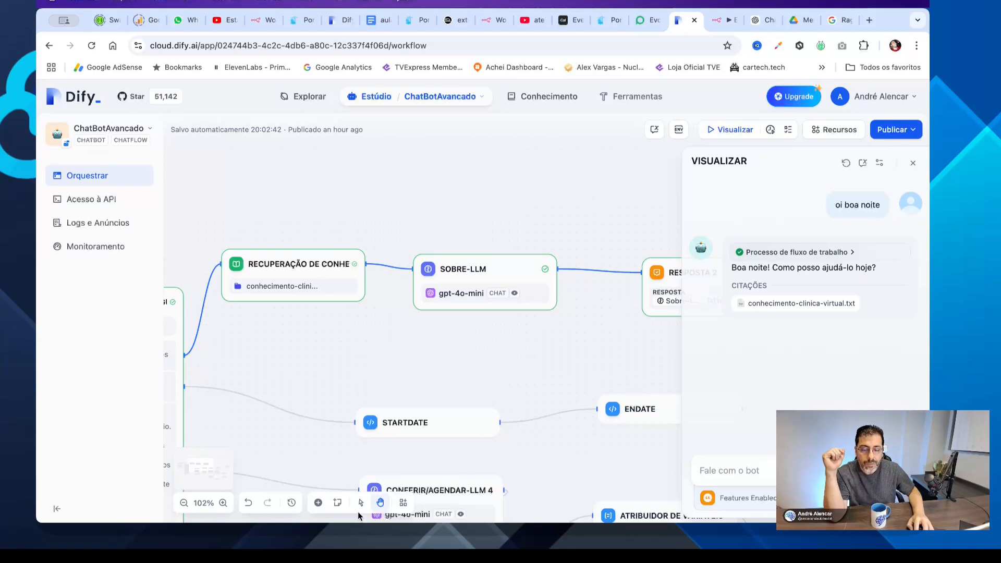
left_click(184, 503)
left_click(184, 502)
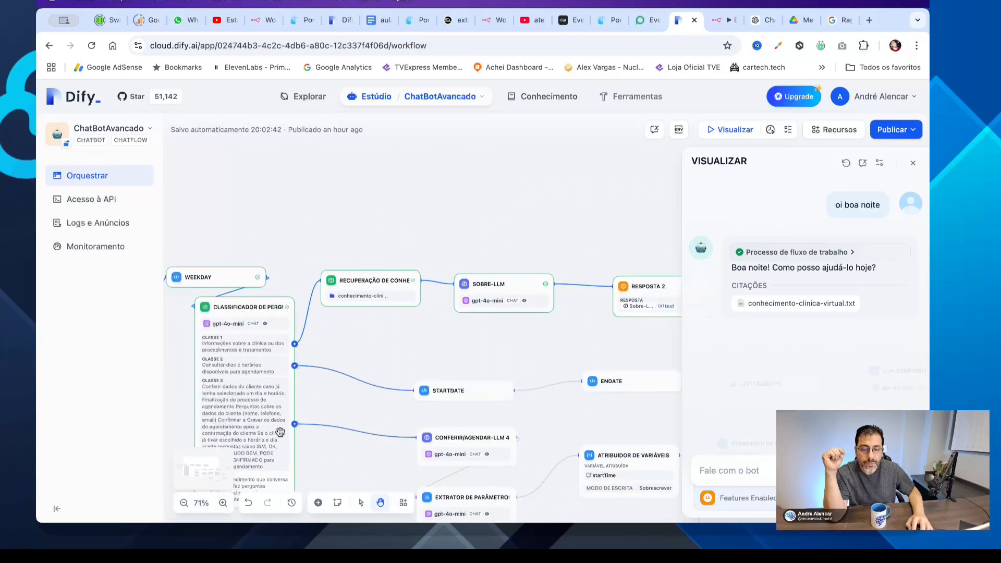
left_click_drag(405, 356, 436, 298)
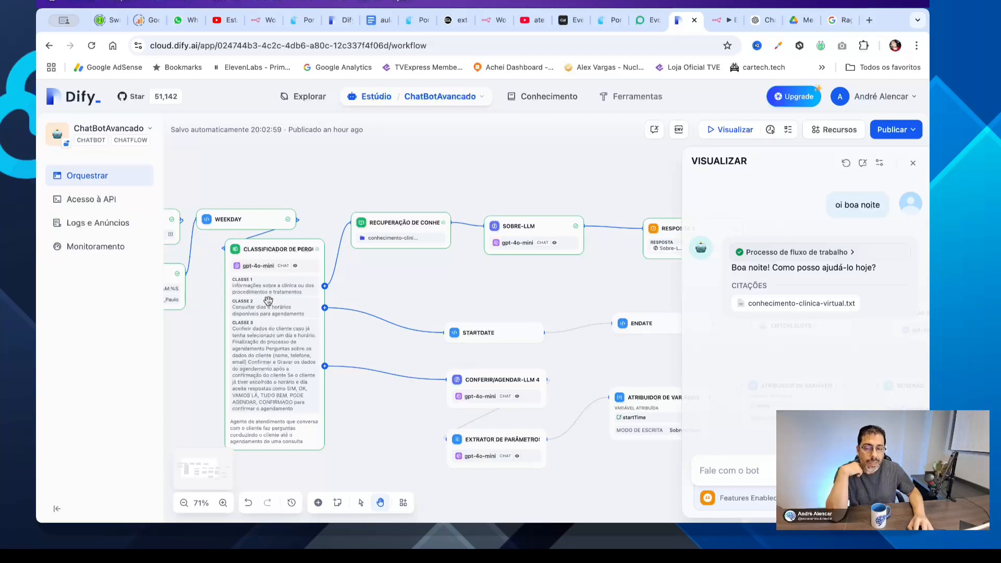
left_click_drag(462, 284, 402, 284)
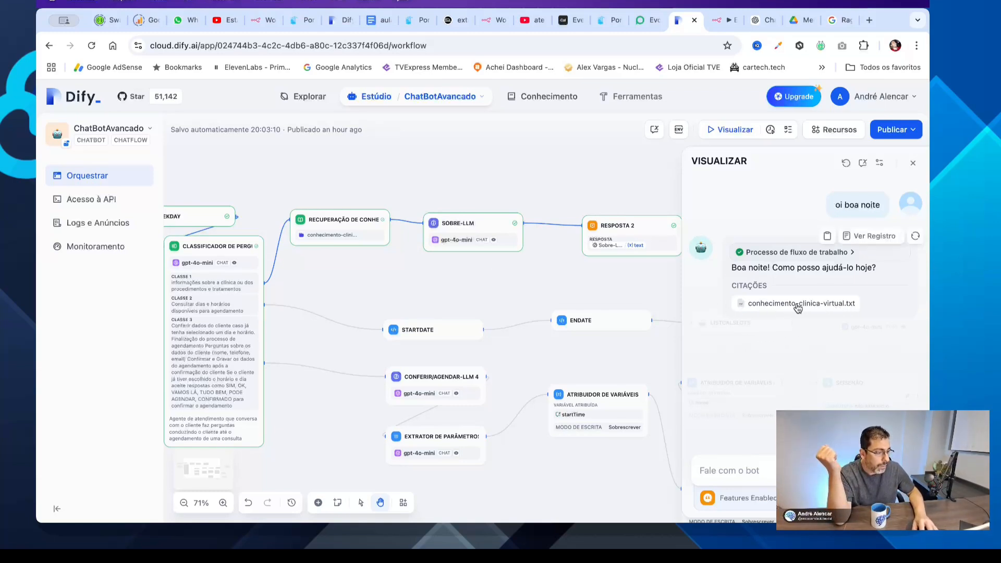
Step: Open the conversation log's trace for the bot's reply and examine the Iniciar node's input and output
left_click(874, 236)
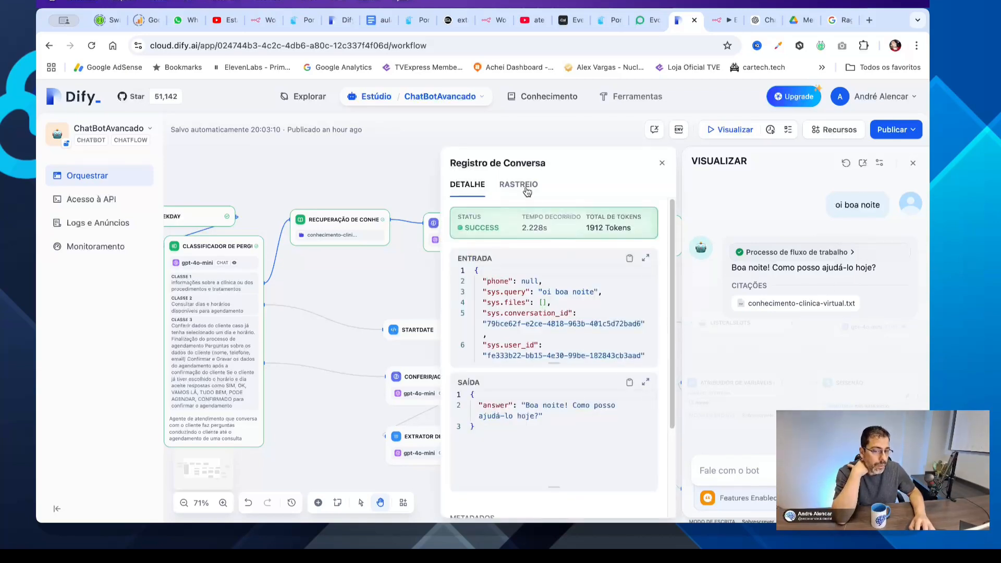
left_click(527, 190)
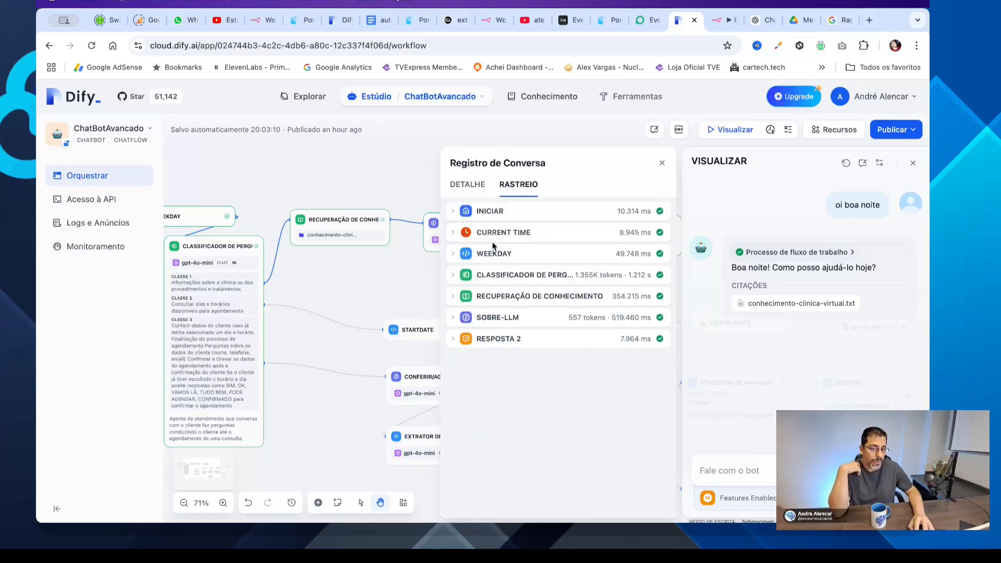
left_click(453, 212)
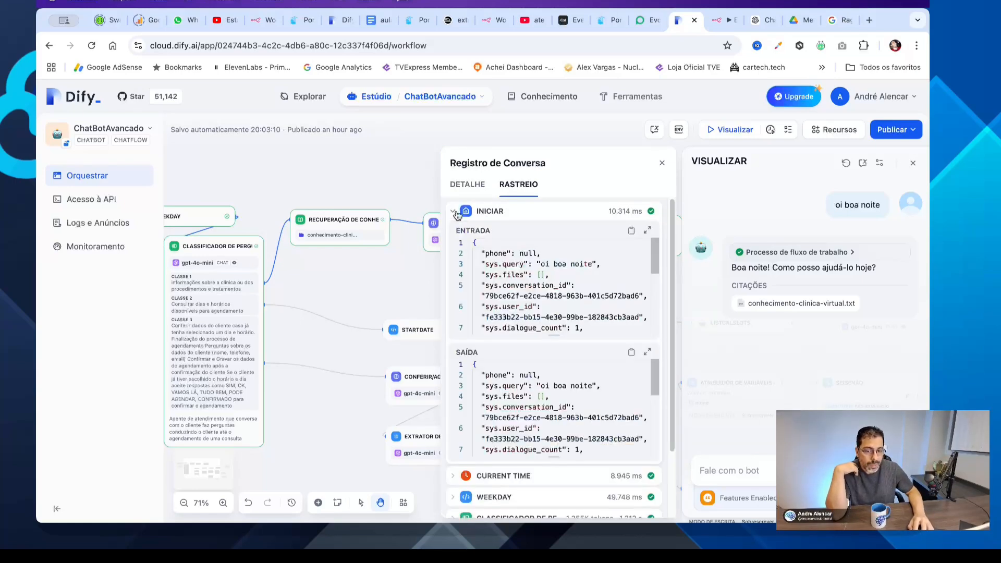
left_click(456, 212)
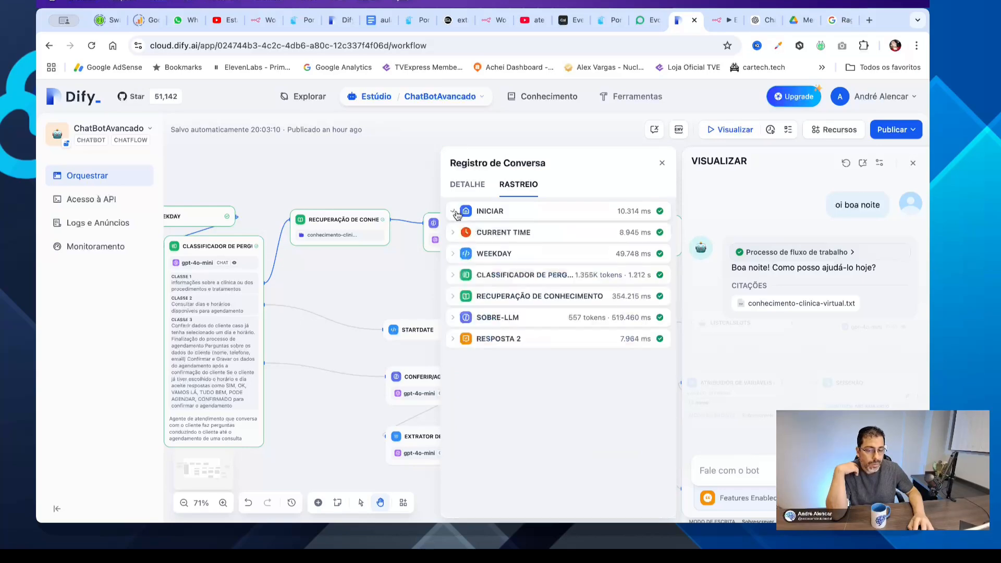
left_click(456, 213)
scroll(637, 309, "down", 2)
scroll(637, 310, "down", 3)
scroll(609, 407, "down", 1)
scroll(609, 407, "down", 3)
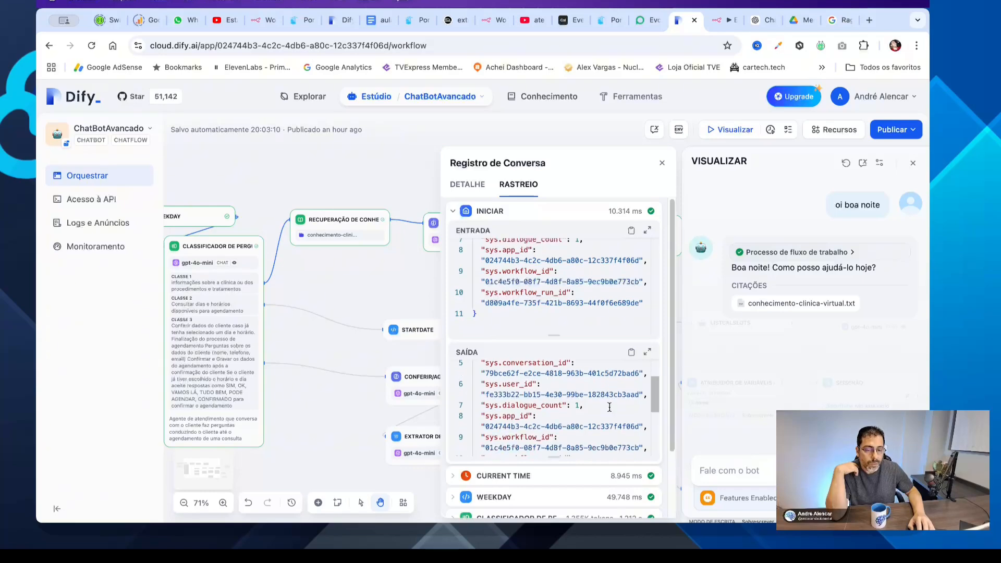
left_click(453, 211)
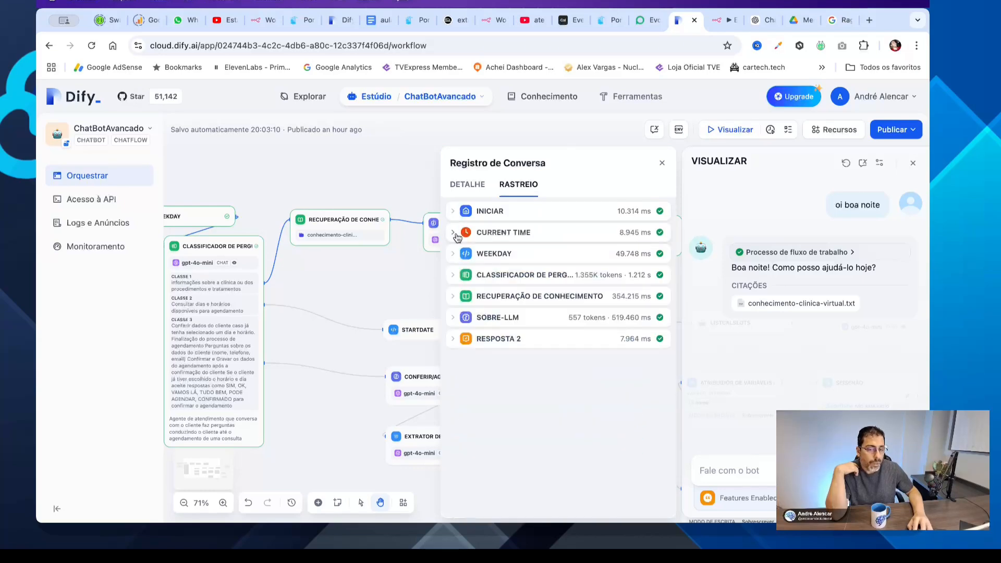
Step: Check the Current Time and WeekDay outputs in the trace
left_click(453, 232)
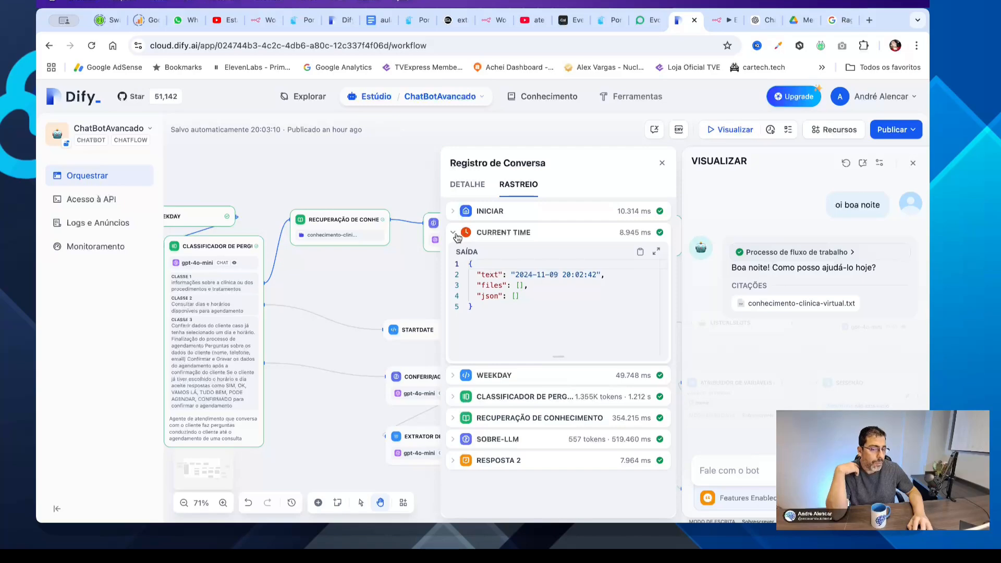
left_click(456, 235)
left_click(454, 255)
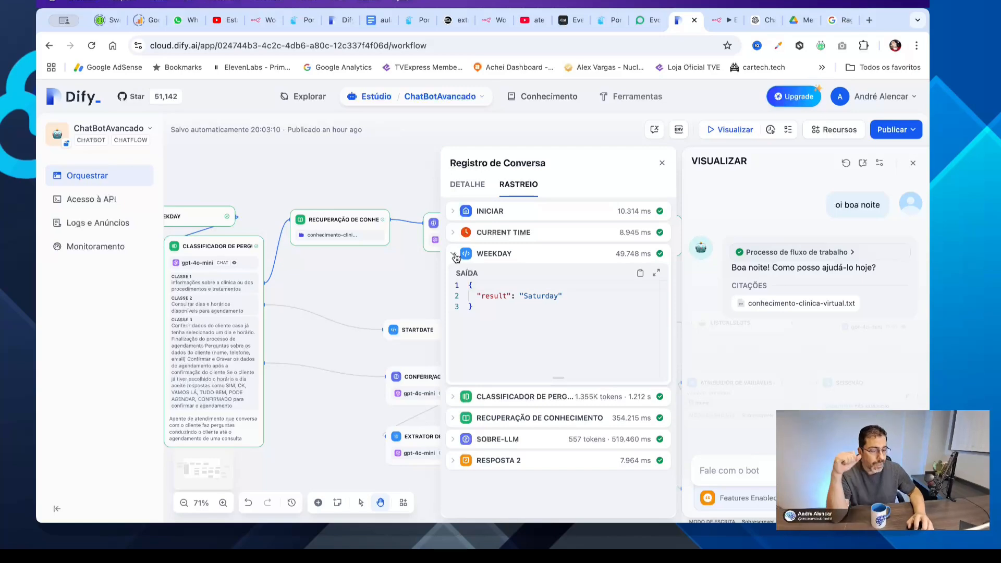
left_click(454, 255)
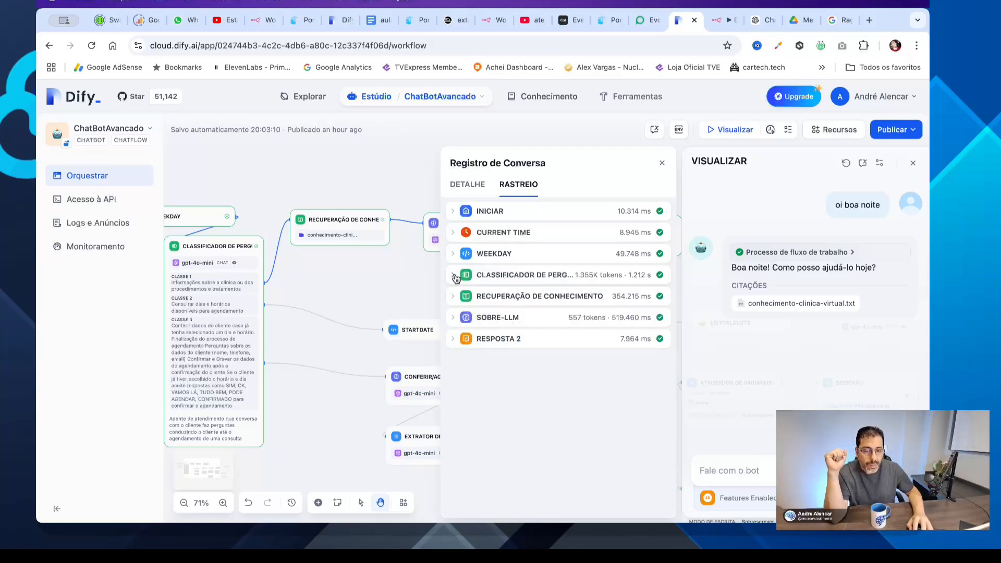
Step: Inspect the trace data of the question classifier and the knowledge retrieval node
left_click(455, 278)
scroll(565, 360, "down", 2)
left_click(461, 280)
left_click(459, 297)
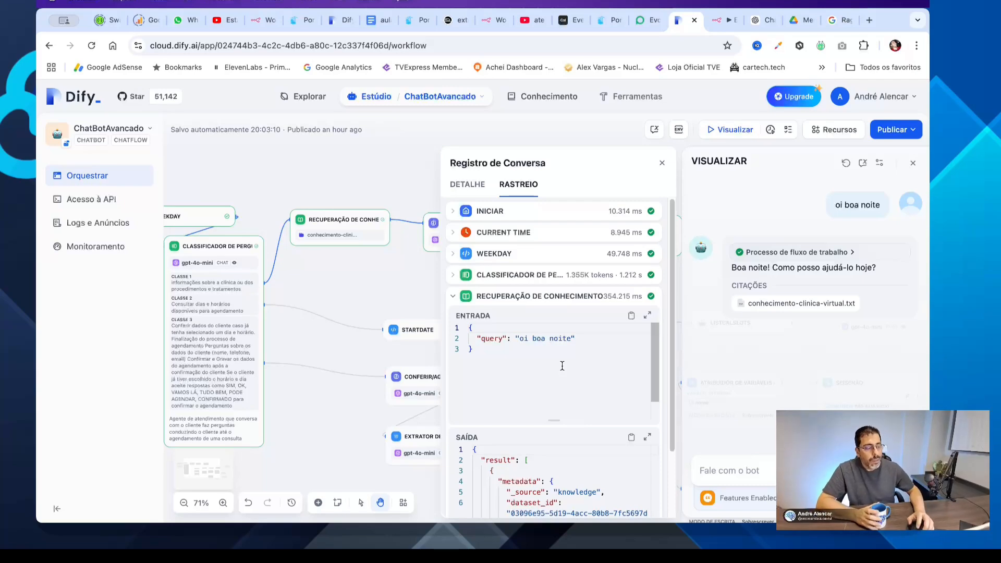
left_click(453, 296)
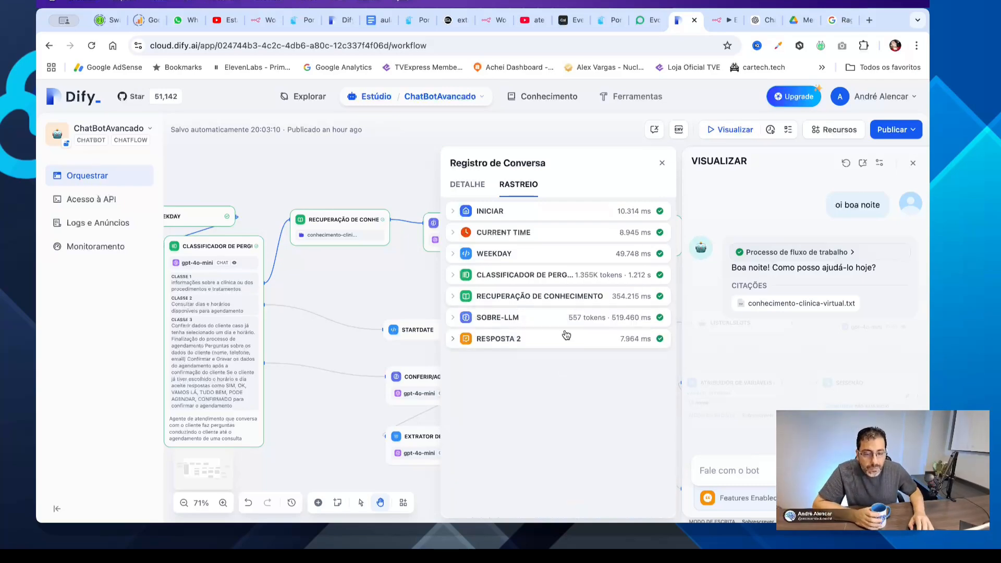
Step: Inspect the Sobre-LLM node's input and the Resposta 2 output in the trace, and close the conversation log
left_click(453, 322)
scroll(549, 367, "down", 5)
scroll(550, 367, "down", 5)
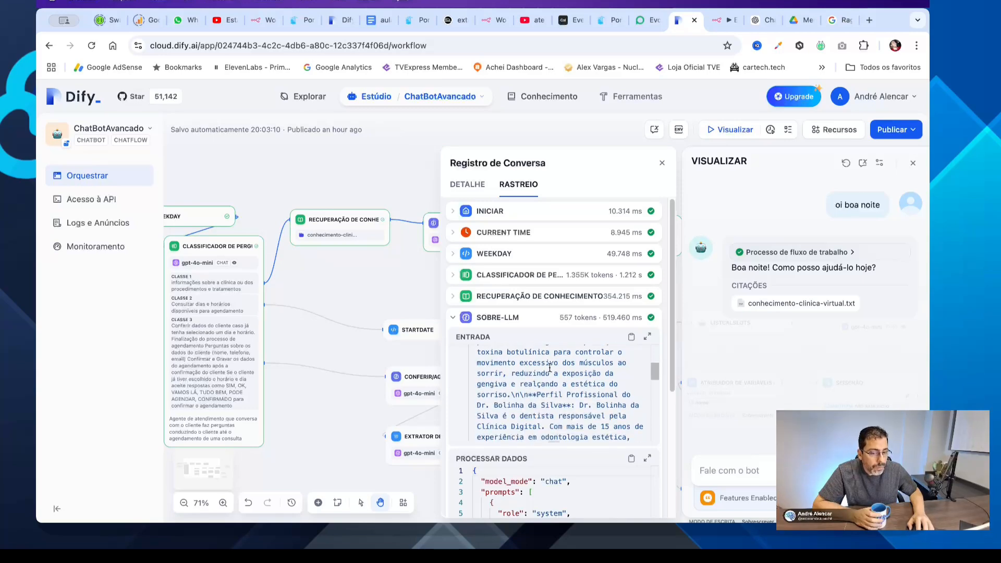
scroll(550, 368, "down", 2)
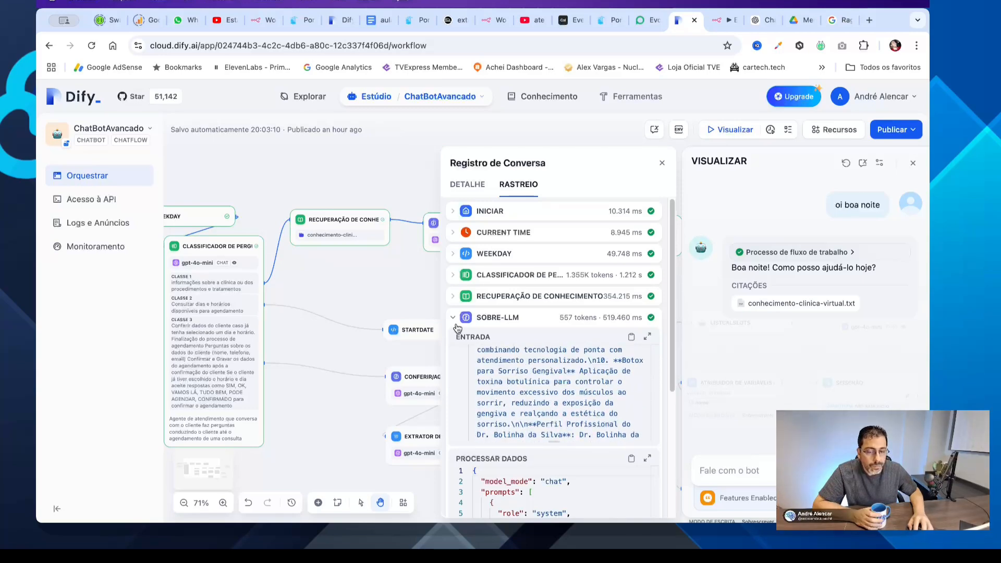
left_click(453, 318)
left_click(453, 339)
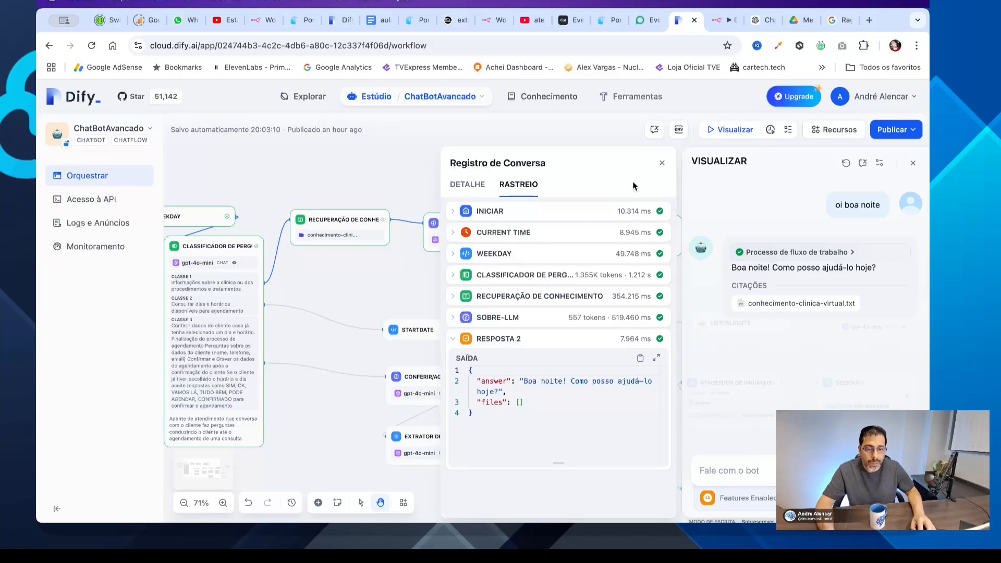
left_click(660, 167)
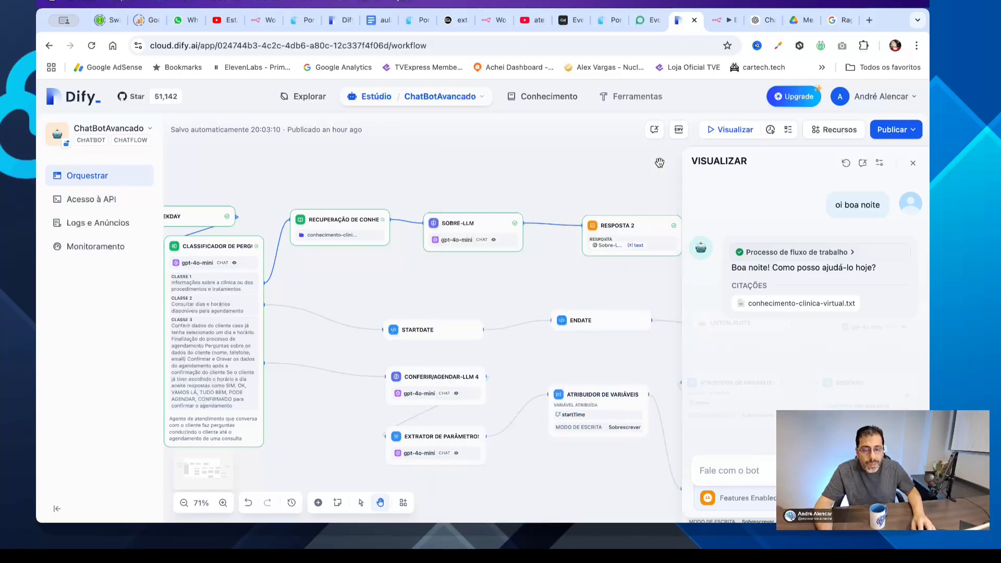
Step: Send the chatbot preview the message "quais os horários para terça"
left_click_drag(537, 286, 543, 244)
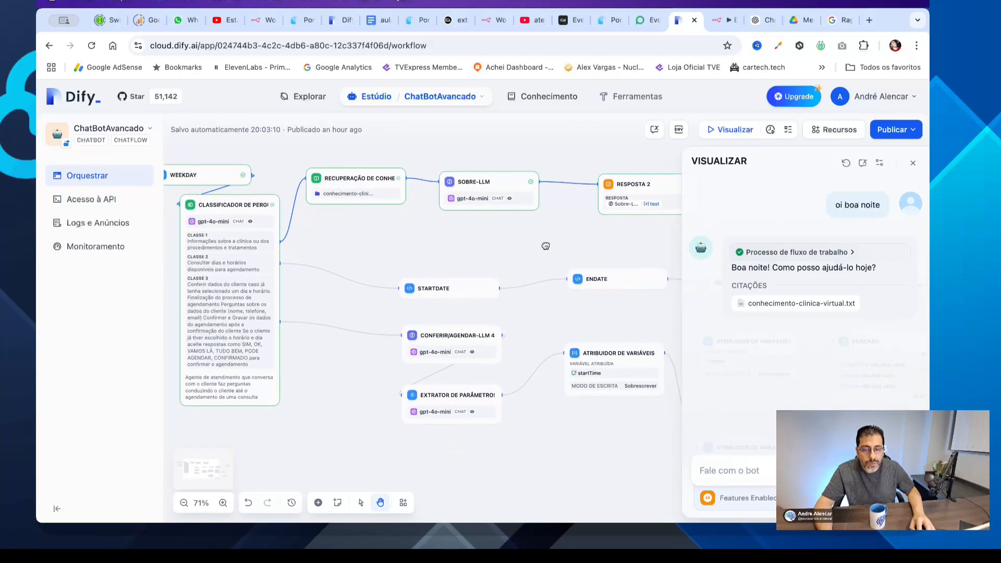
type("quais o")
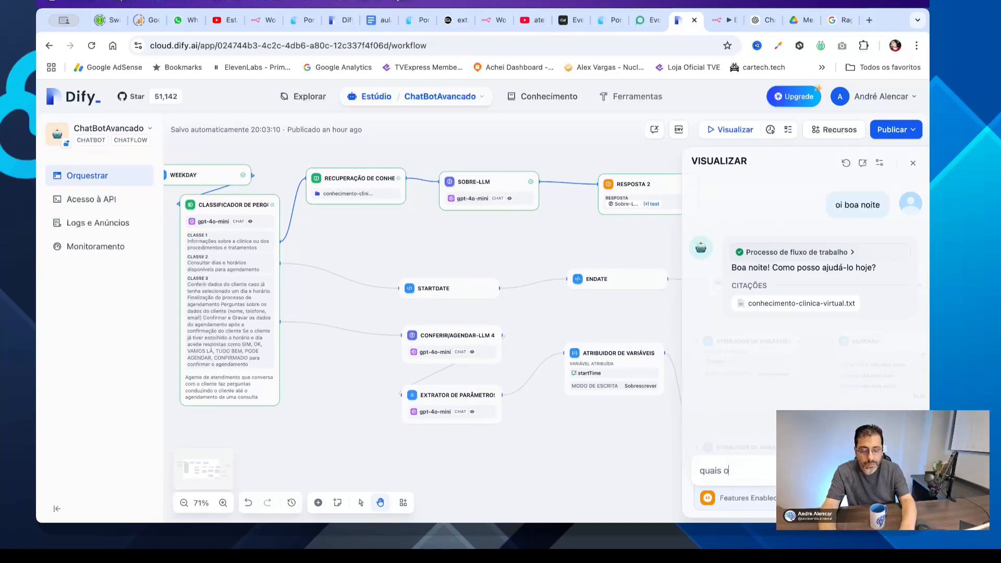
type("s ")
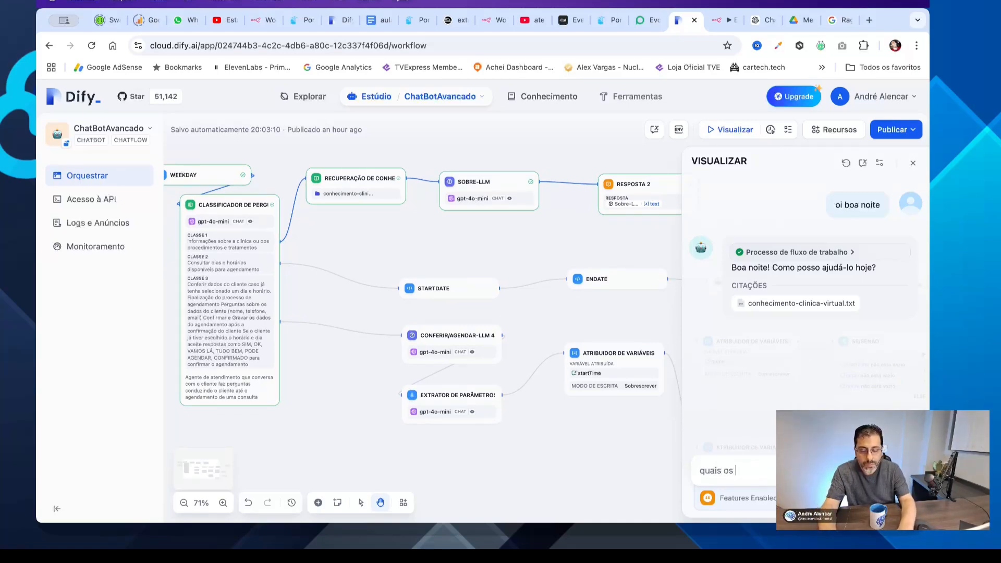
type("horários p")
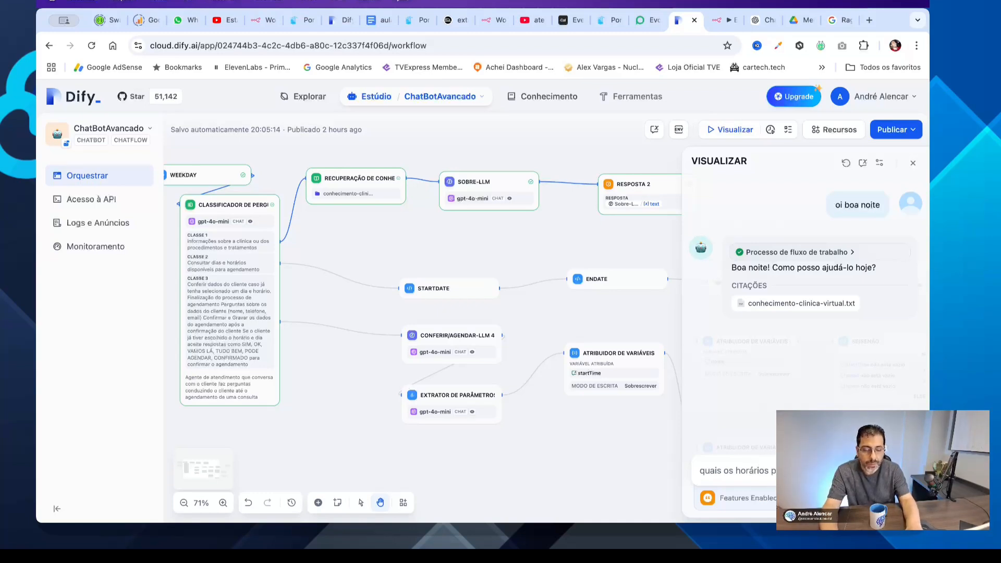
type("ara terça")
key("Return")
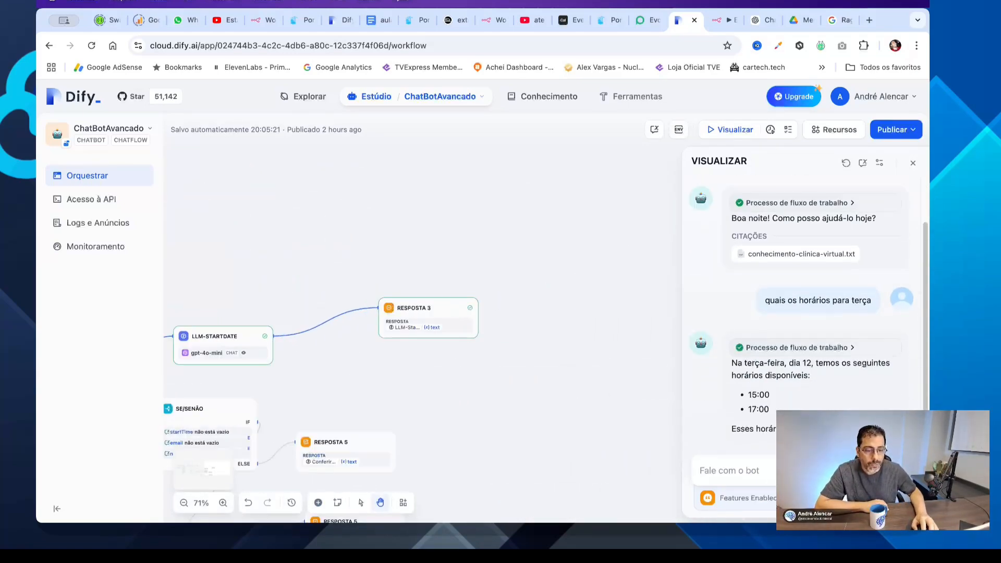
Step: Follow the executed path back from Resposta 3 to the StartDate node and examine its Python code
left_click_drag(431, 390, 648, 323)
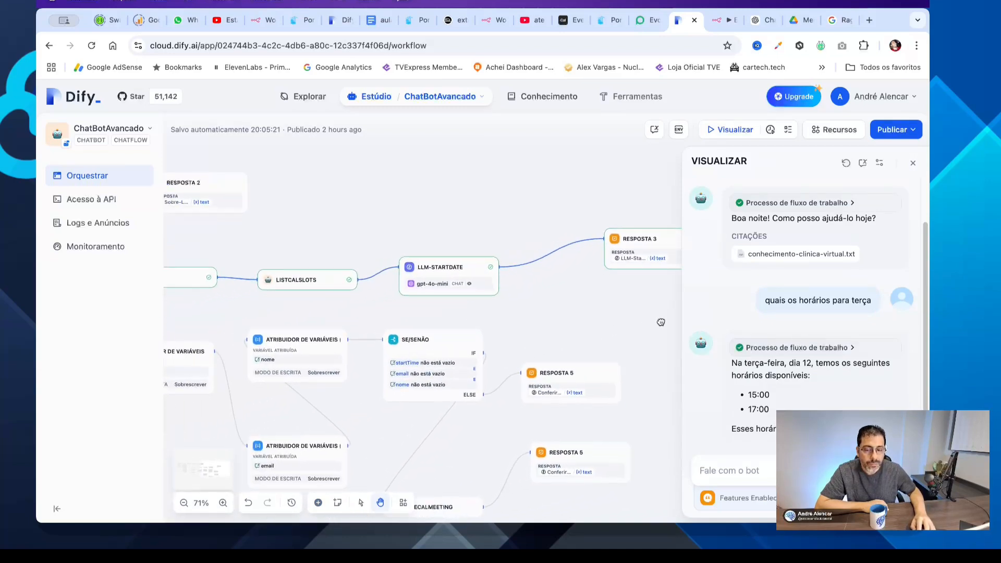
left_click_drag(368, 218, 736, 204)
left_click_drag(456, 226, 390, 234)
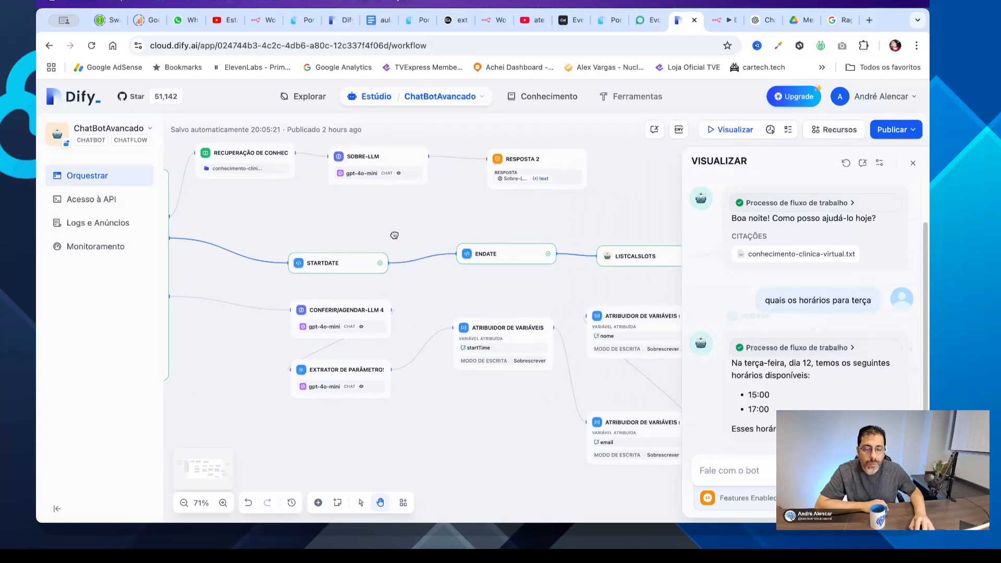
left_click(339, 262)
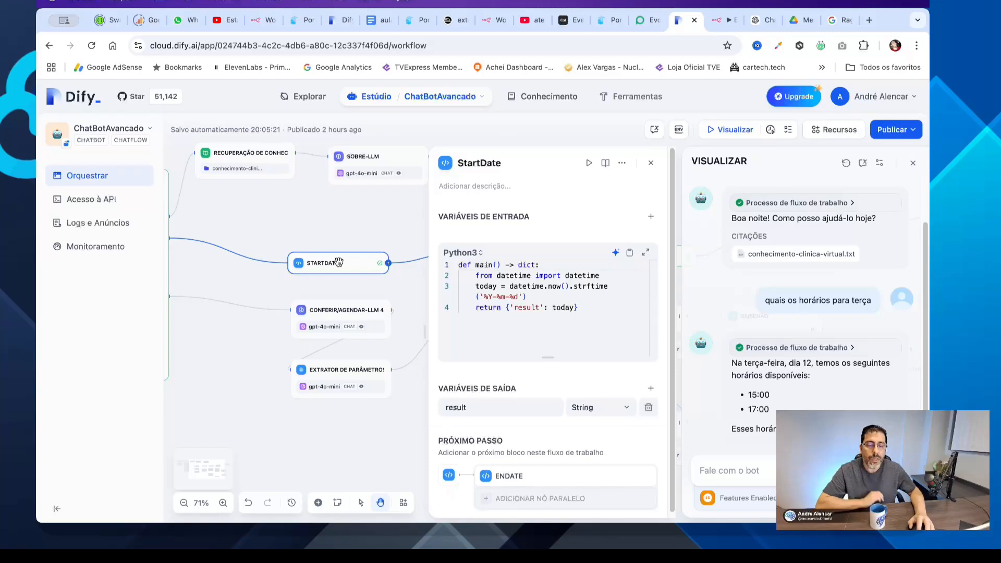
left_click(652, 163)
Step: Examine the ENDATE node's Python code and its output variable
left_click_drag(607, 233, 520, 232)
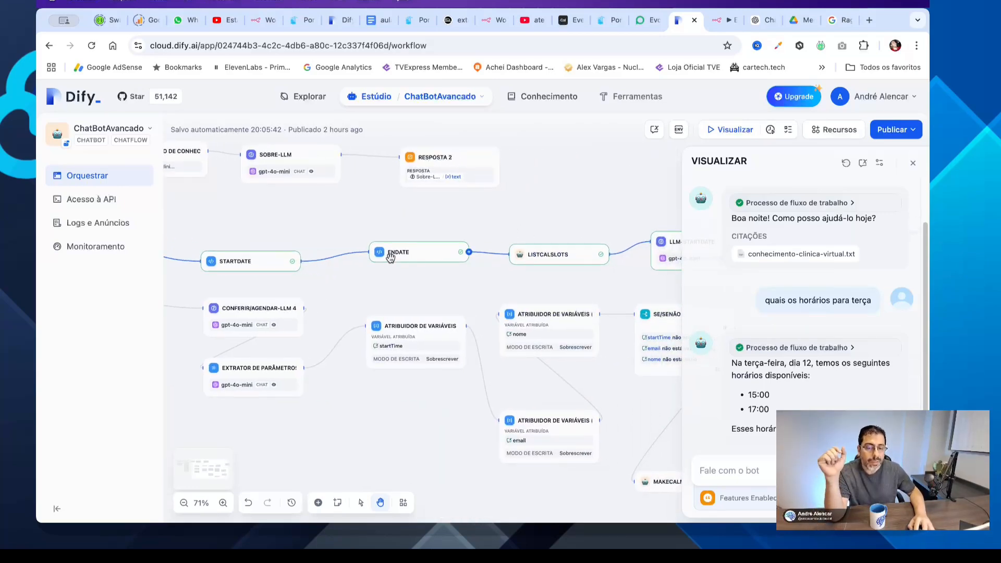
left_click(390, 256)
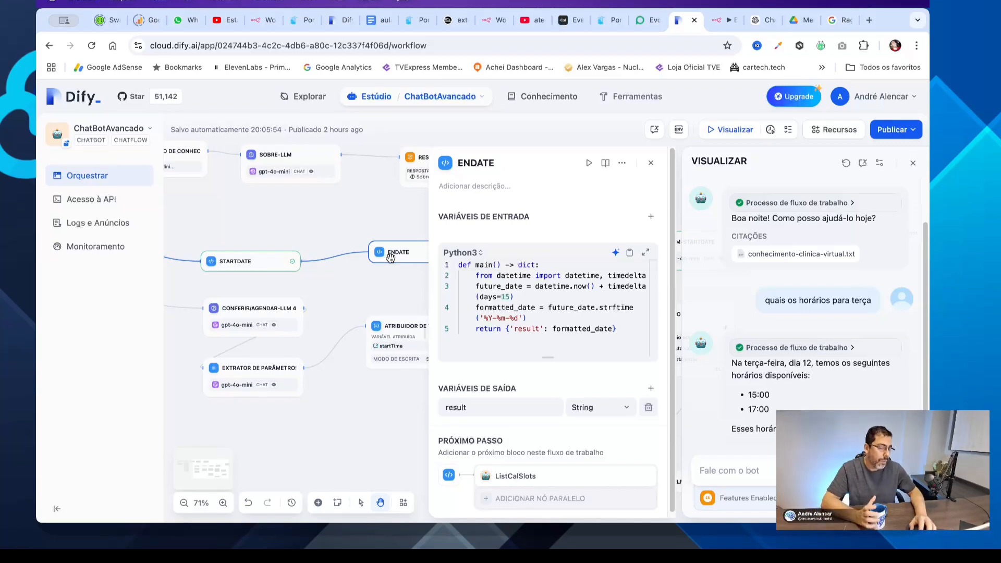
left_click(652, 163)
Step: Open the LLM-StartDate node after ListCalSlots and review its model and the beginning of its system prompt
left_click_drag(542, 262, 414, 254)
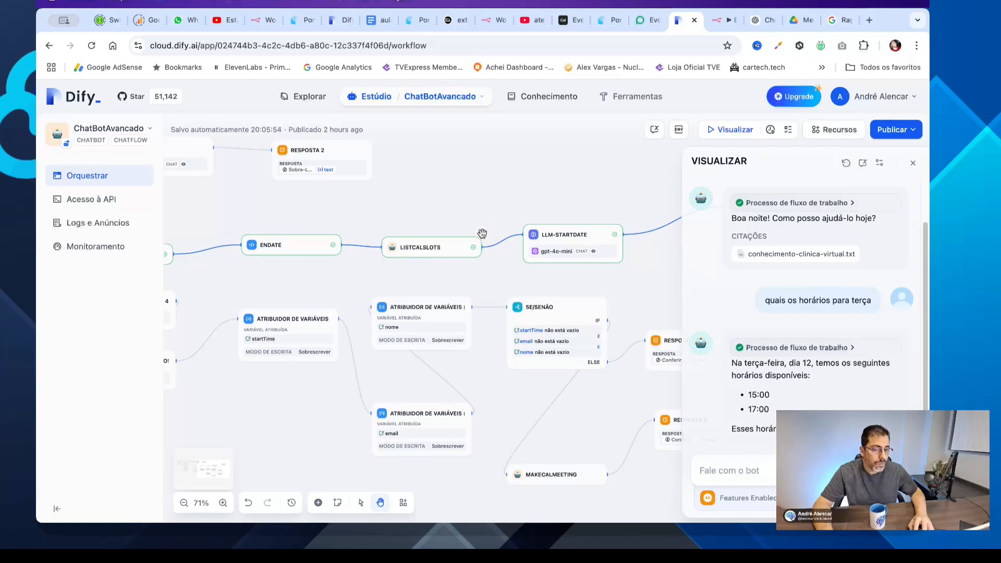
left_click_drag(516, 199, 488, 196)
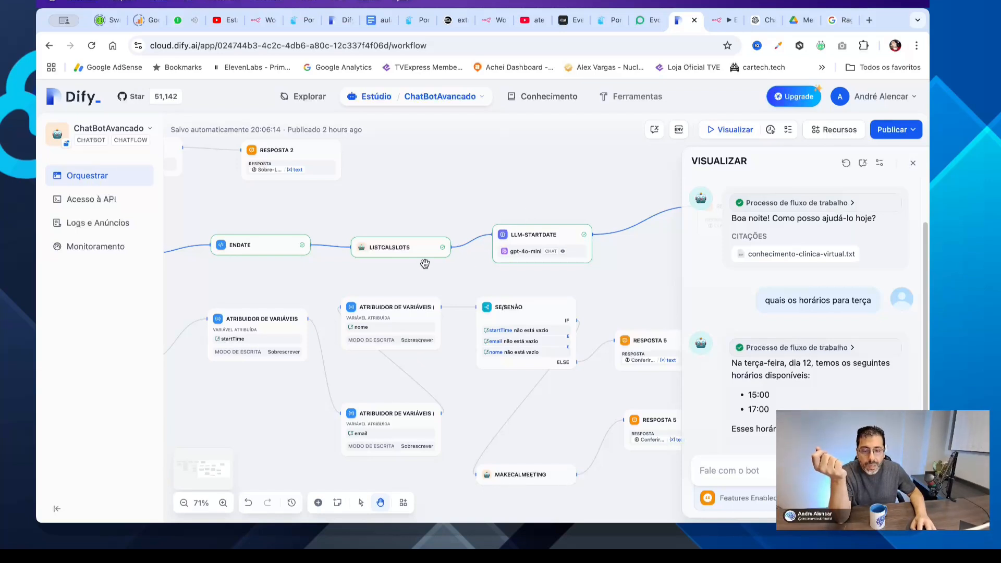
left_click(532, 252)
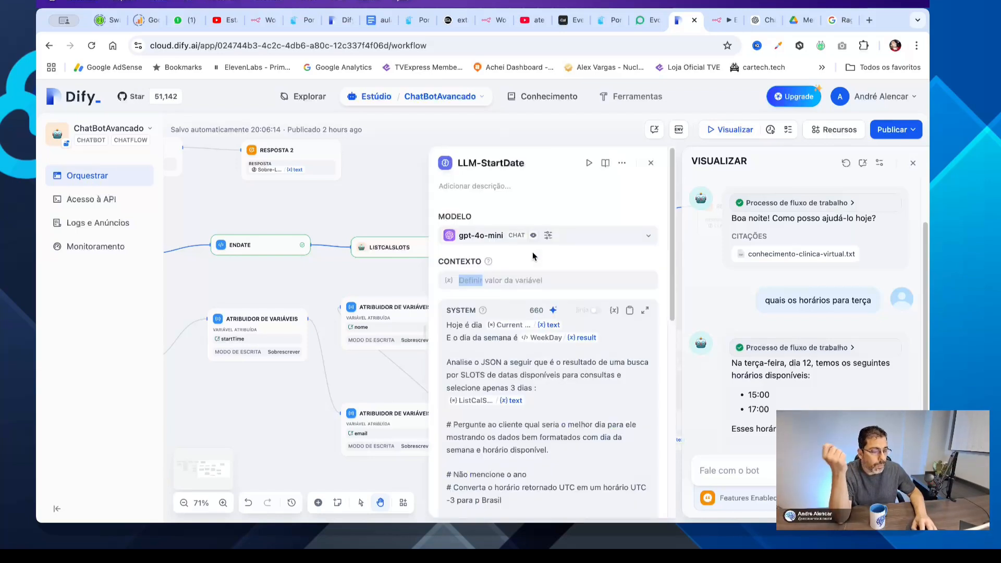
scroll(664, 355, "down", 1)
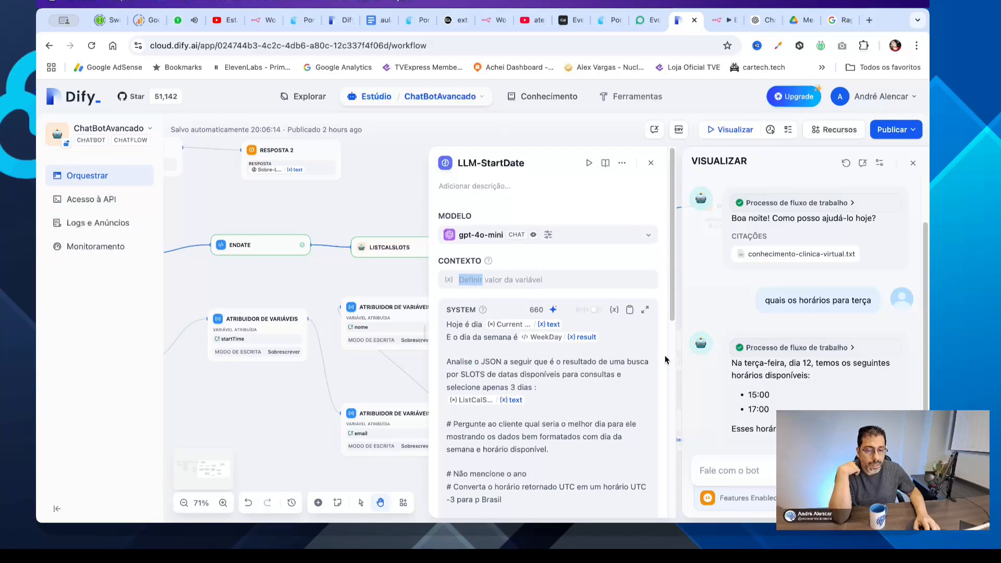
scroll(664, 359, "up", 1)
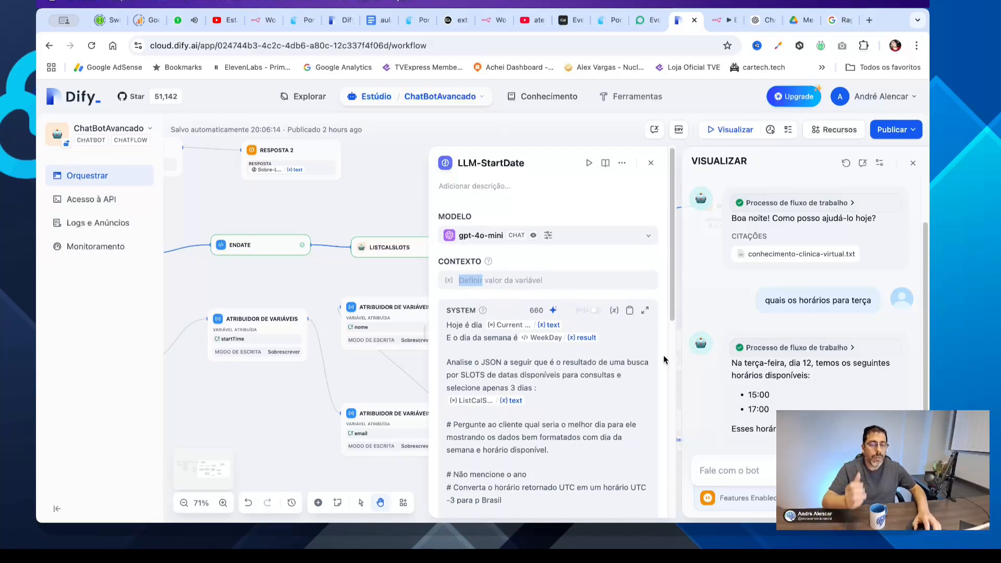
scroll(662, 360, "down", 1)
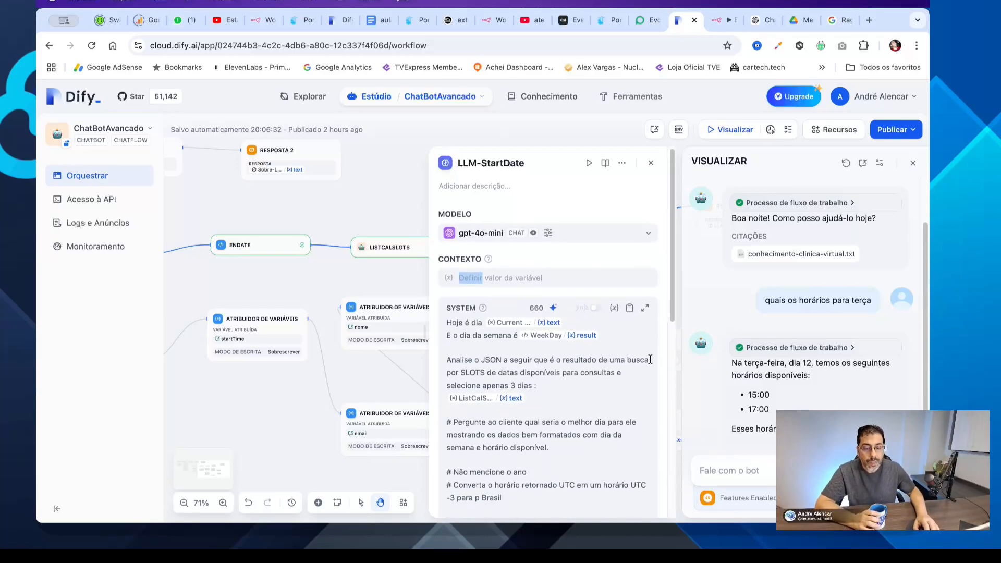
scroll(650, 359, "down", 1)
scroll(650, 359, "up", 1)
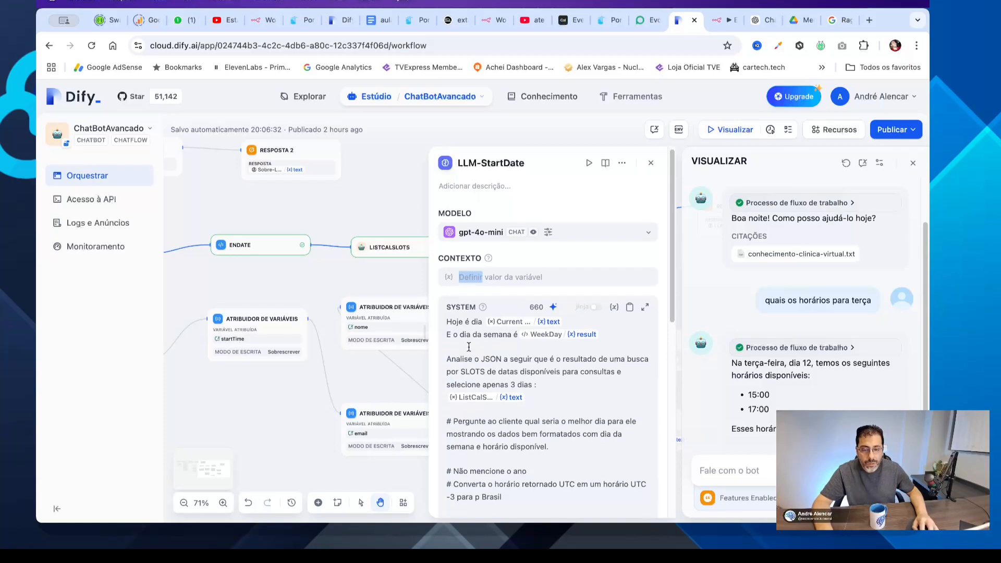
scroll(616, 336, "down", 1)
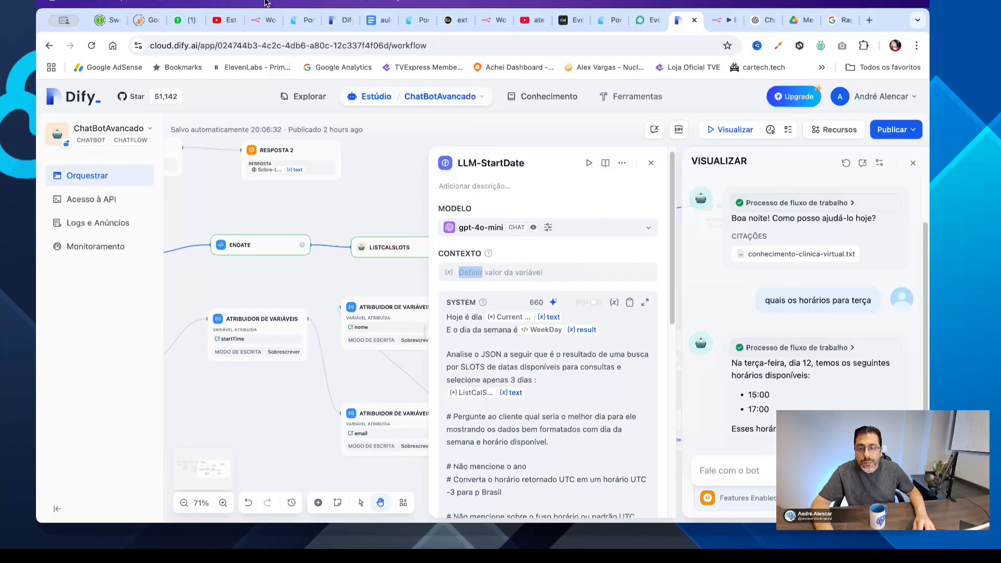
Step: Enlarge the page and highlight the system prompt's instruction to analyse the JSON of available slots and select only 3 days
left_click(200, 4)
left_click(200, 134)
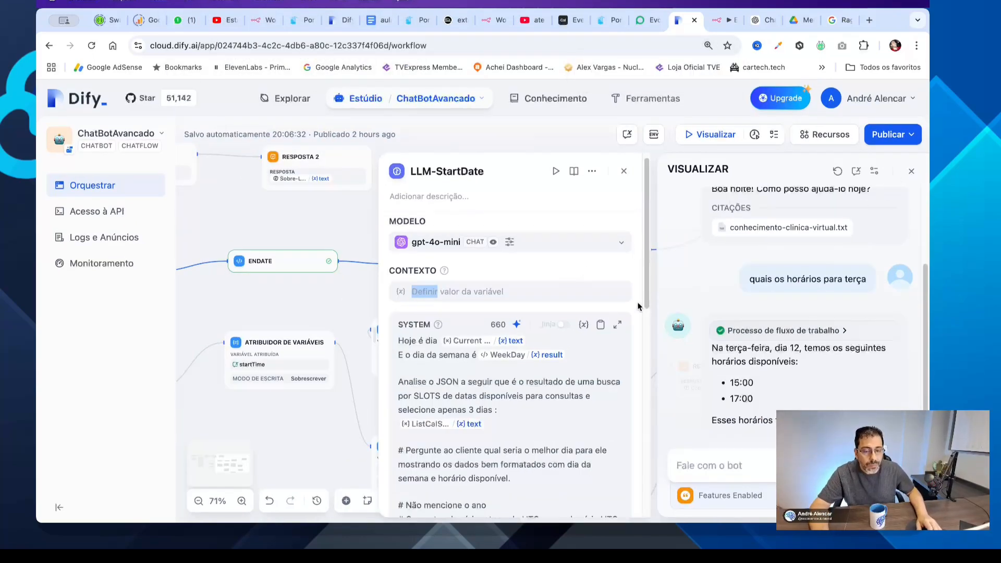
scroll(639, 307, "down", 3)
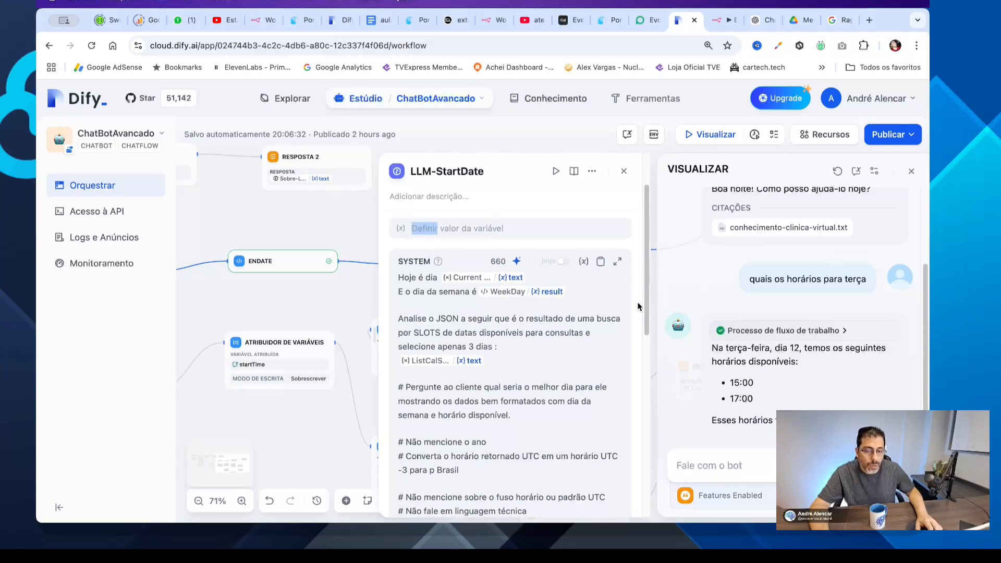
scroll(639, 307, "down", 1)
scroll(638, 306, "down", 1)
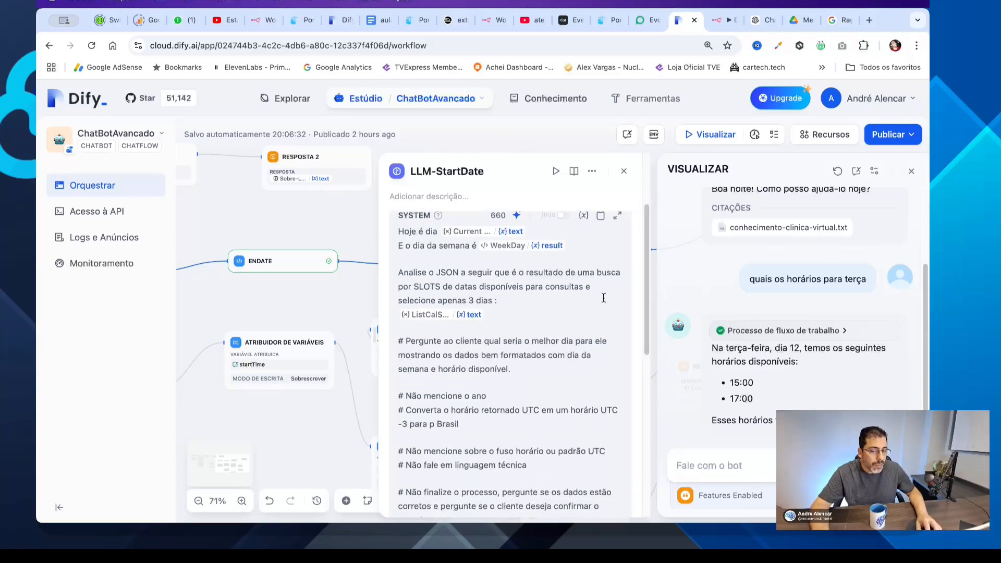
left_click(401, 271)
left_click_drag(400, 271, 513, 297)
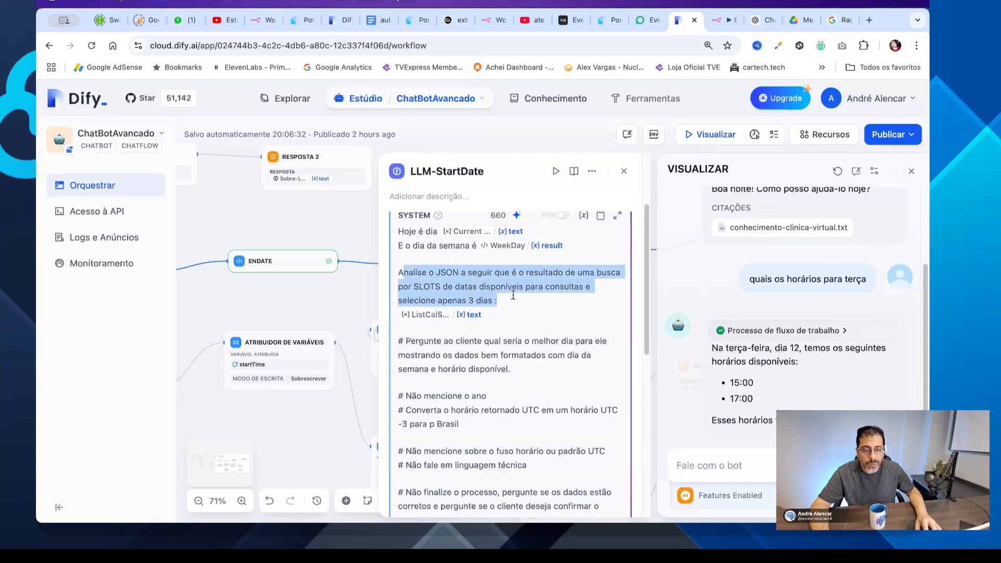
left_click(399, 271)
left_click_drag(497, 300, 395, 274)
Step: Read the remaining LLM-StartDate prompt rules and its memory and user message settings, and close the node
scroll(523, 323, "down", 3)
scroll(525, 321, "down", 3)
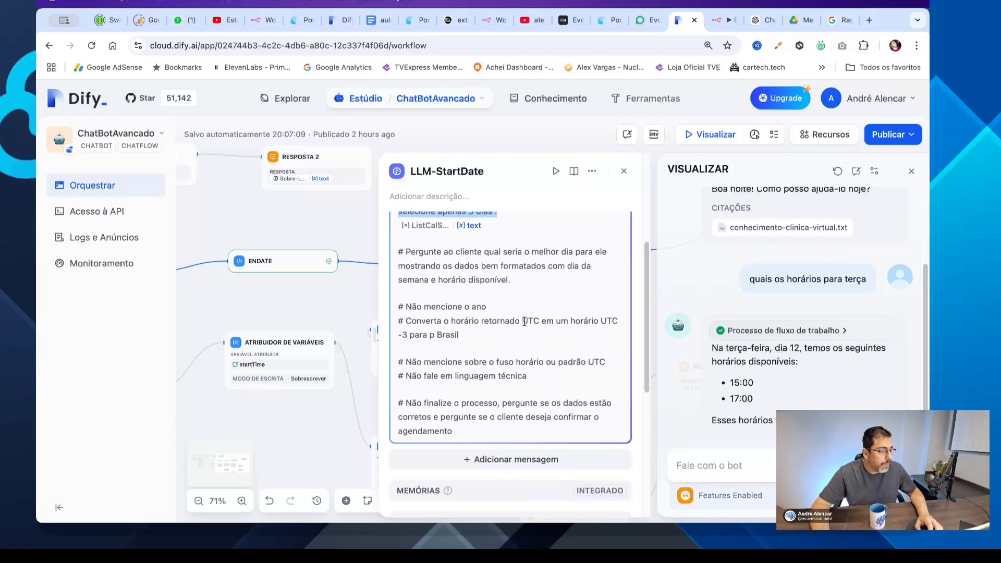
scroll(513, 324, "down", 1)
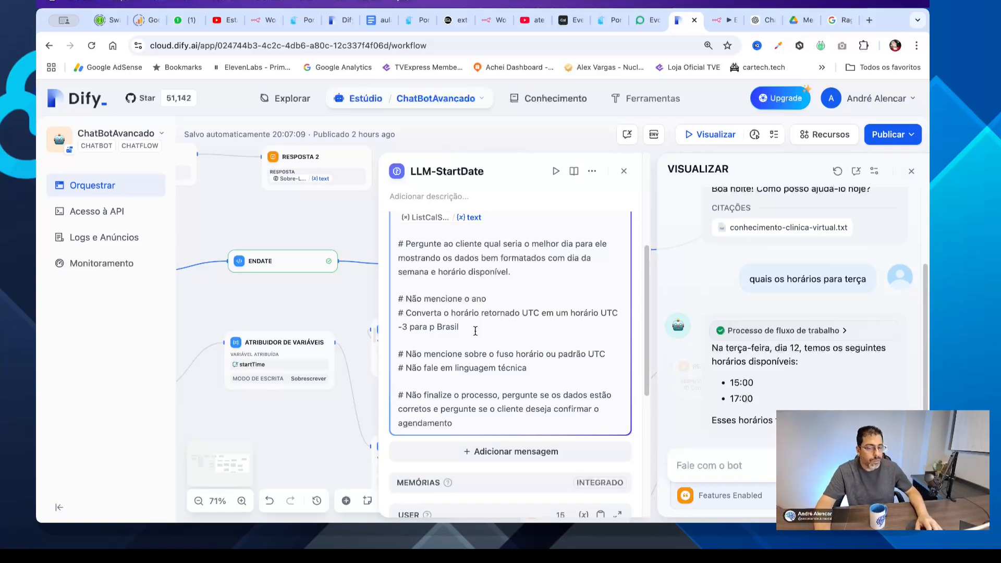
scroll(474, 331, "down", 2)
scroll(474, 330, "down", 3)
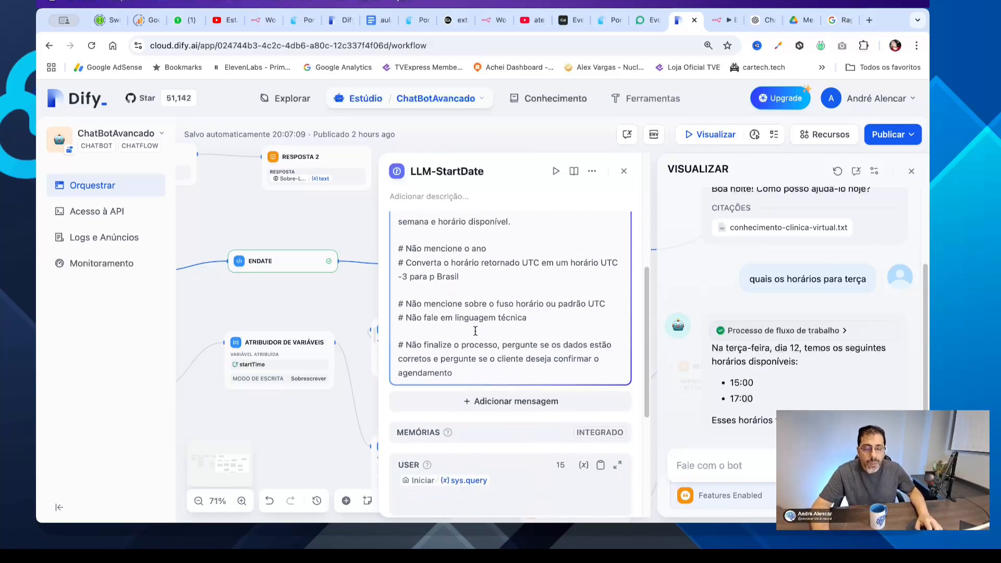
scroll(461, 323, "down", 1)
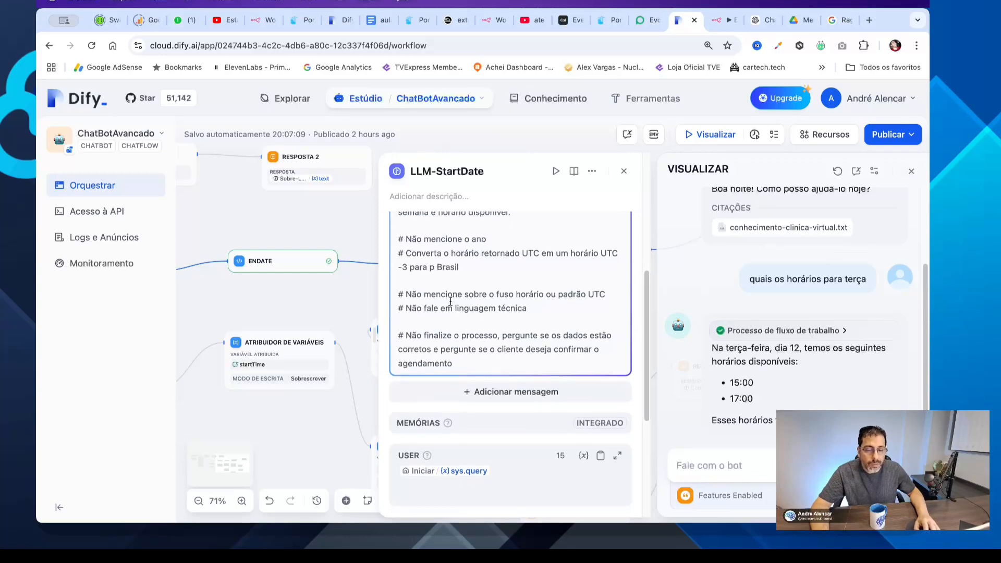
left_click(623, 172)
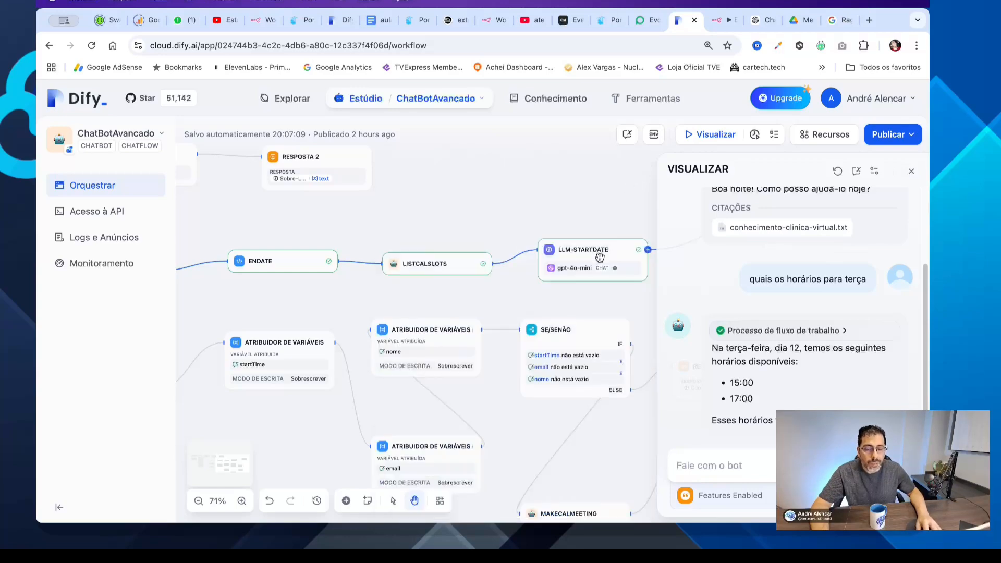
Step: Check the Resposta 3 node and retrace the executed branch back to the question classifier
left_click_drag(605, 216, 336, 204)
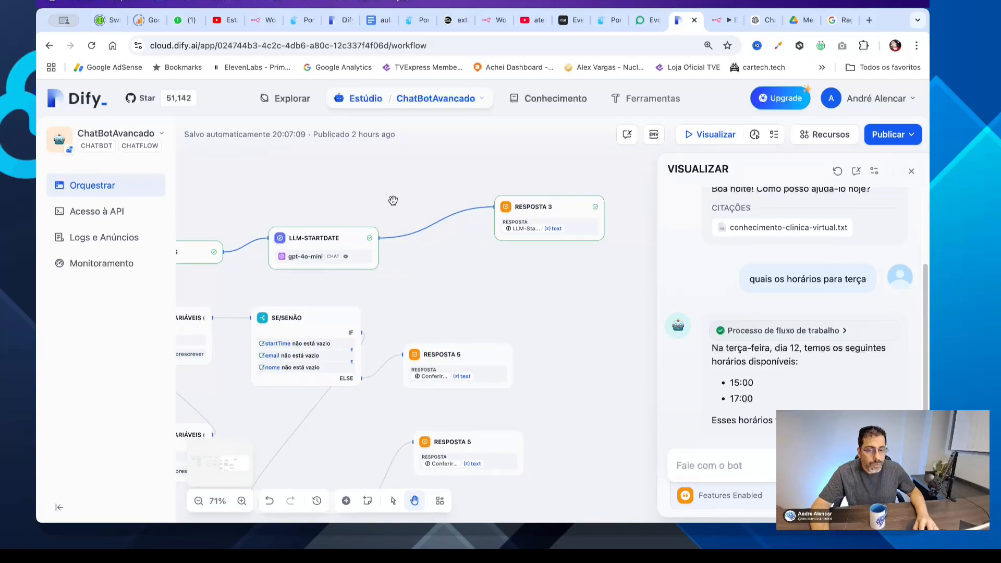
left_click(542, 229)
left_click(633, 171)
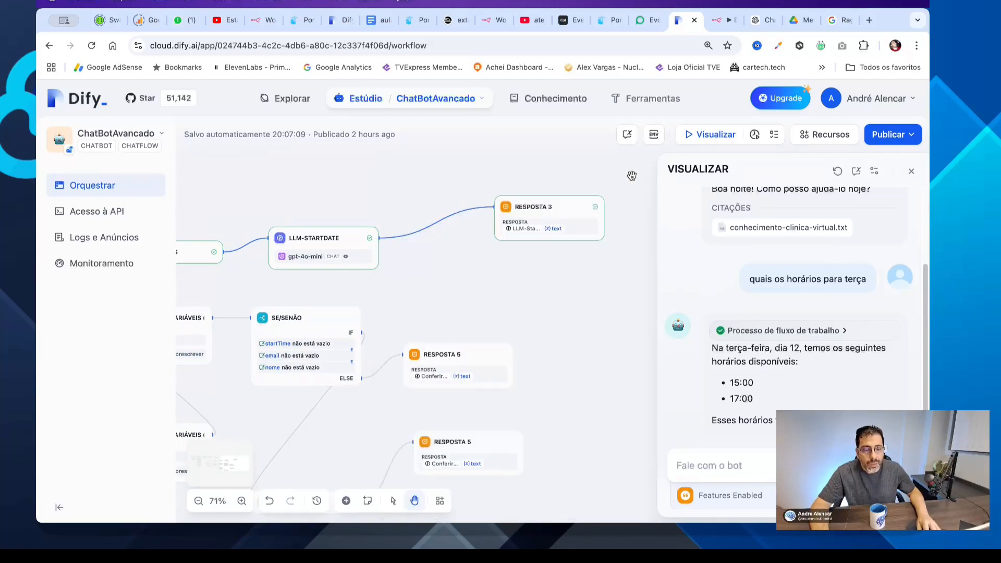
left_click_drag(407, 177, 442, 178)
scroll(442, 178, "left", 5)
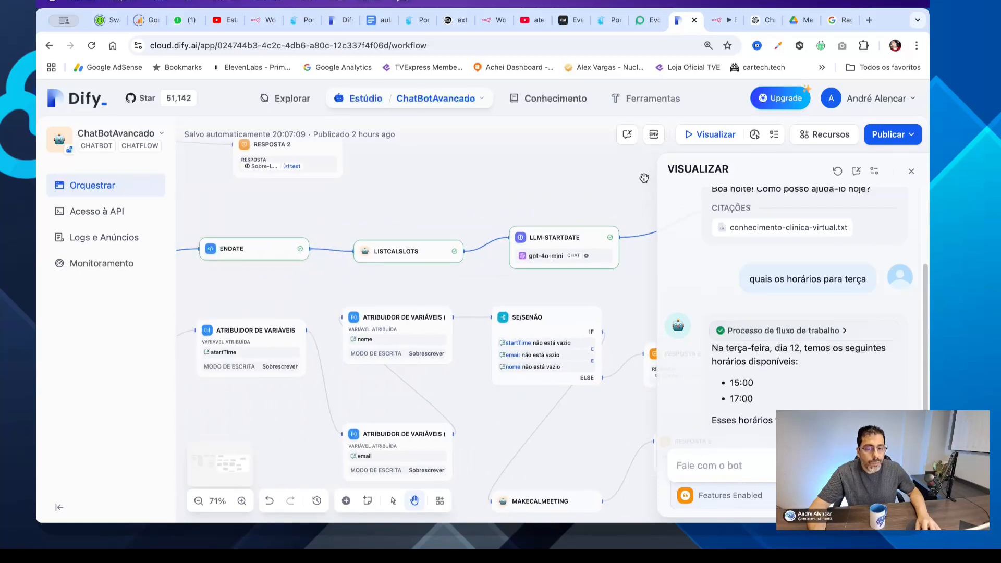
scroll(404, 194, "left", 5)
scroll(425, 209, "left", 4)
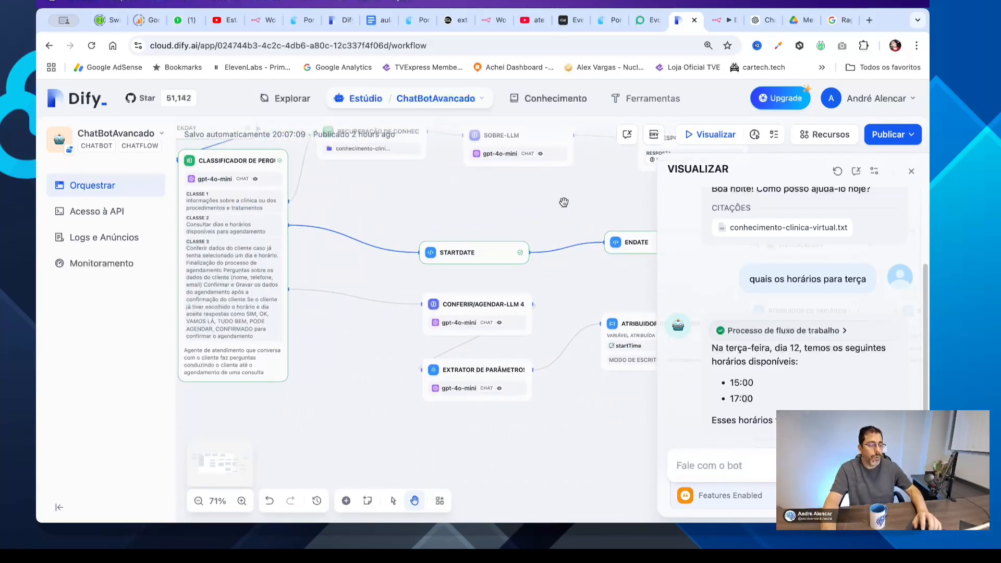
Step: Send the test message "agende para as as 17 horas" to the bot in the preview chat
scroll(552, 196, "down", 1)
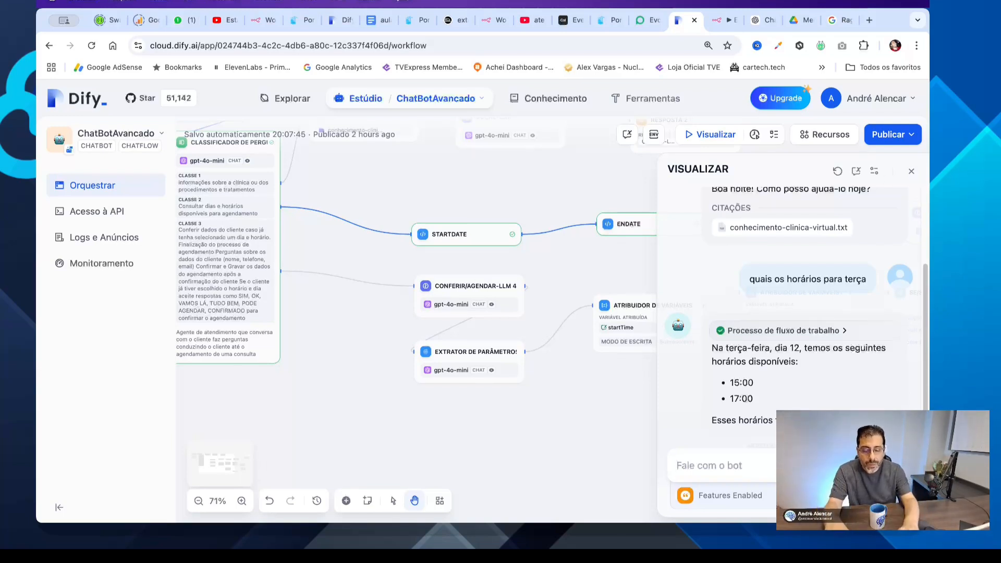
type("agende para as as 17 h")
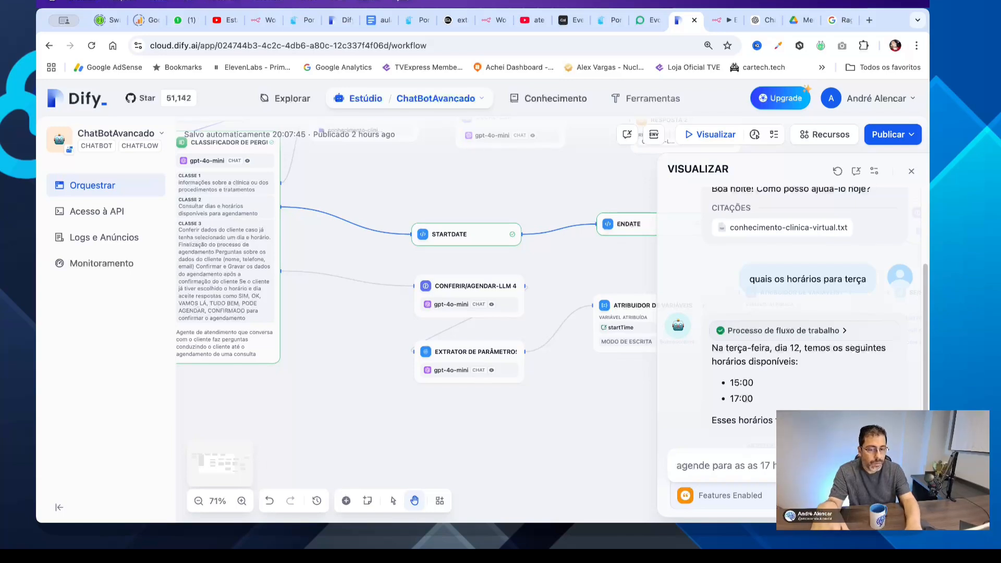
key("Return")
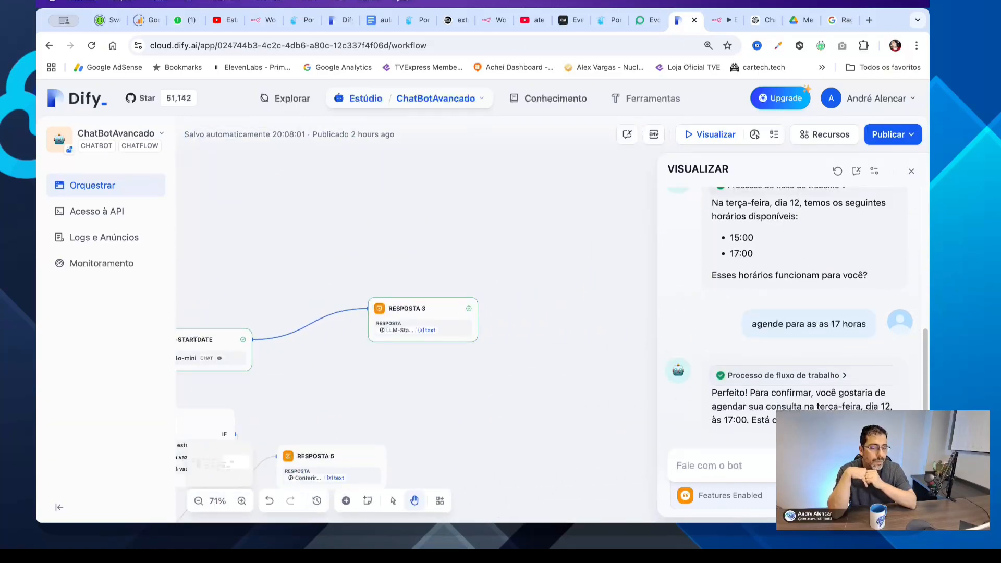
Step: Examine the branch executed for the 17:00 request, from StartDate through Endate, ListCalSlots and LLM-StartDate to Resposta 3
mouse_move(767, 438)
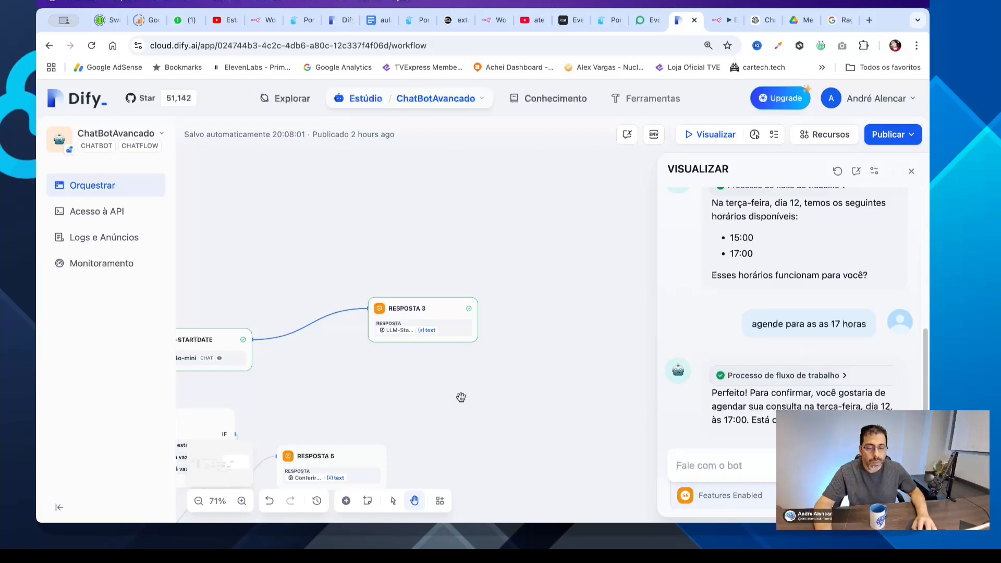
left_click_drag(446, 397, 599, 319)
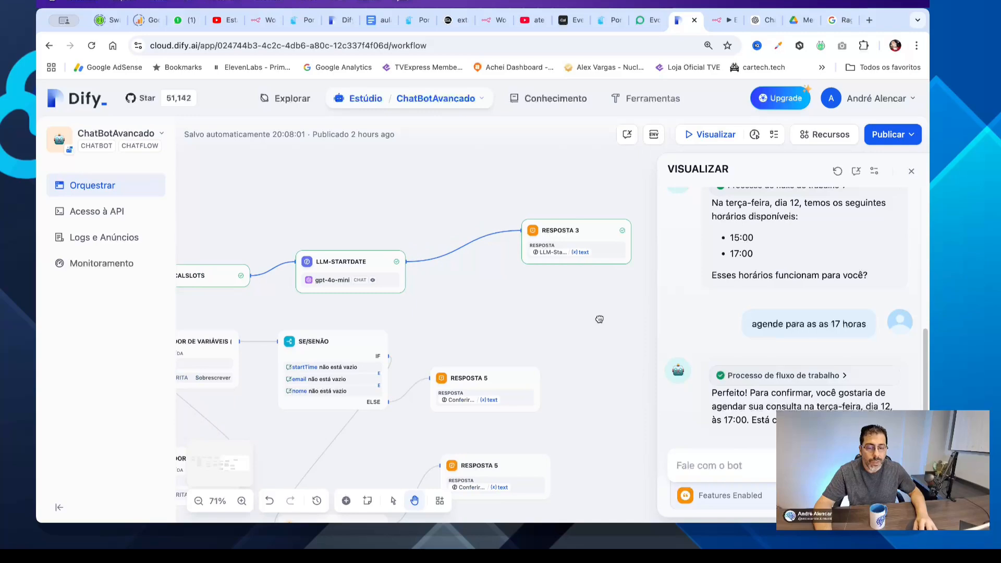
scroll(464, 310, "left", 10)
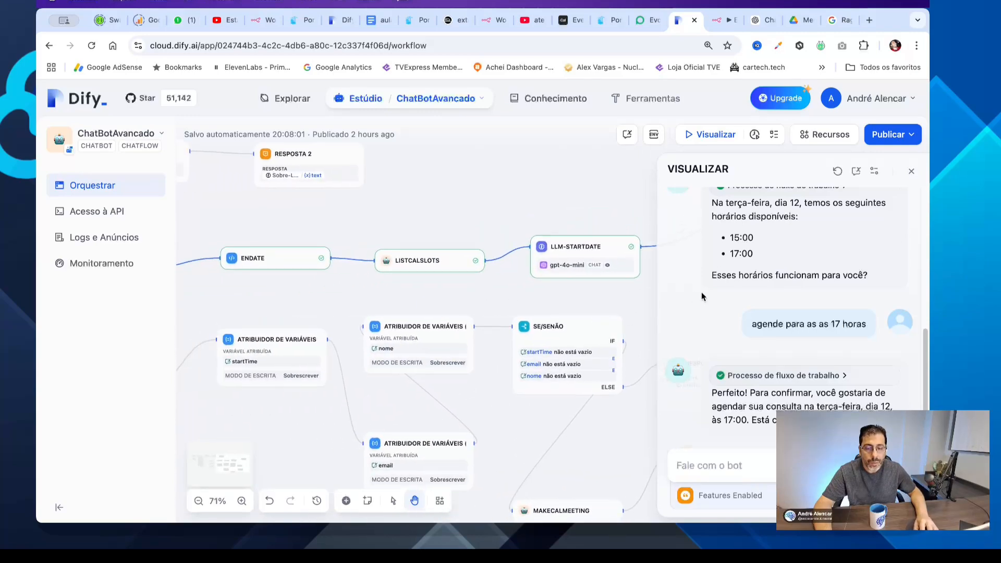
scroll(402, 212, "left", 12)
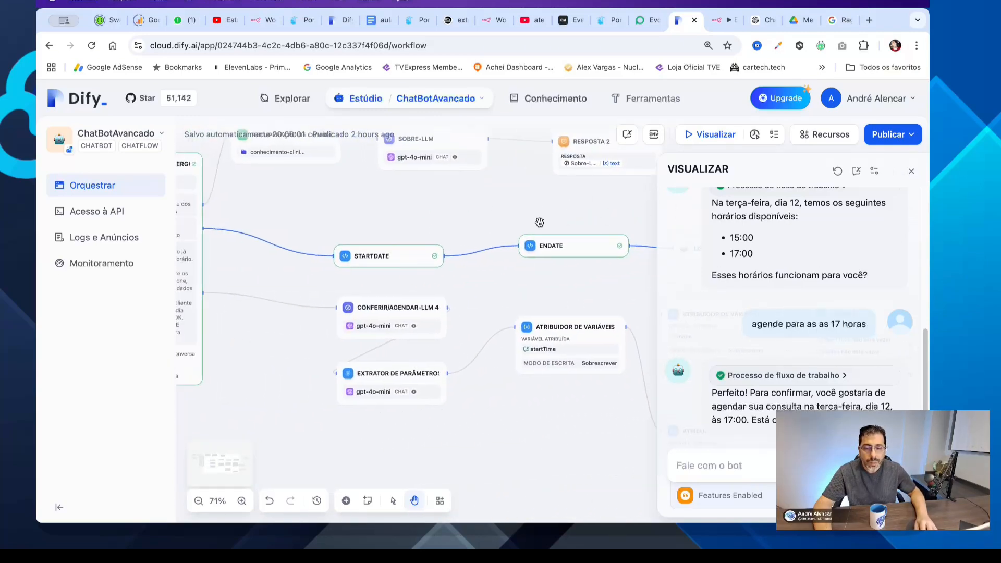
left_click_drag(498, 236, 258, 196)
scroll(451, 169, "right", 5)
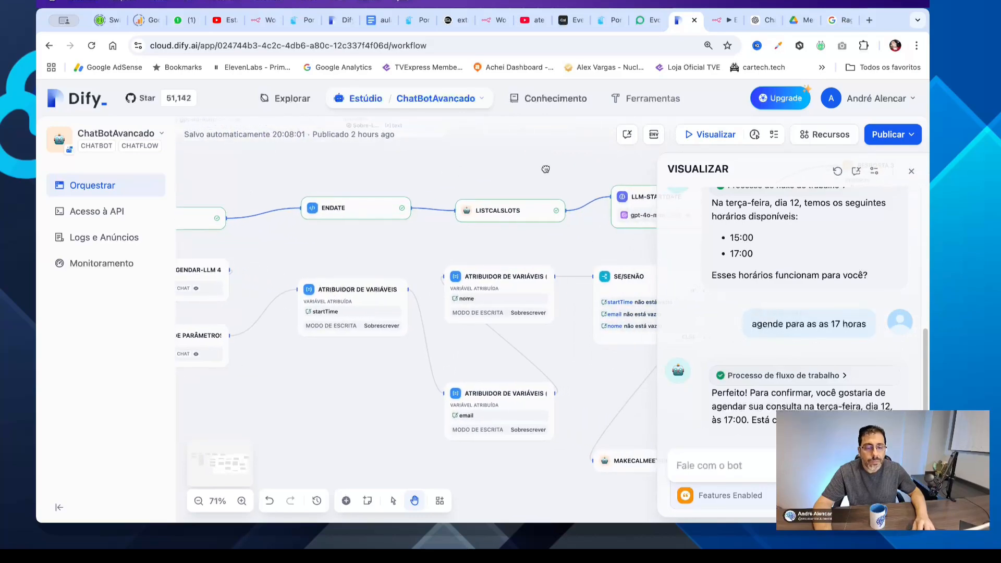
scroll(450, 168, "right", 6)
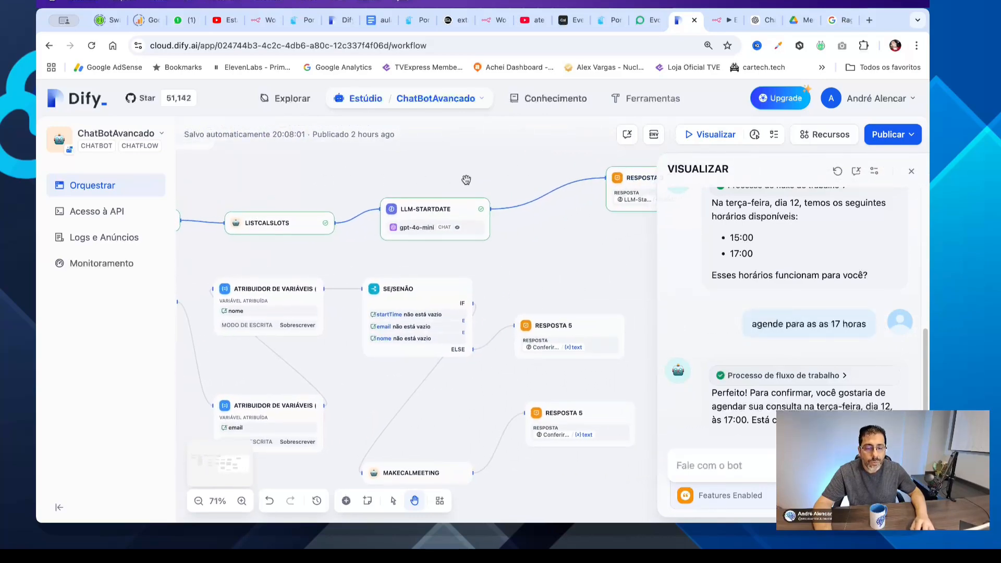
scroll(450, 168, "right", 2)
Step: Reply "está correto" to the bot in the preview chat
left_click(740, 460)
type("es")
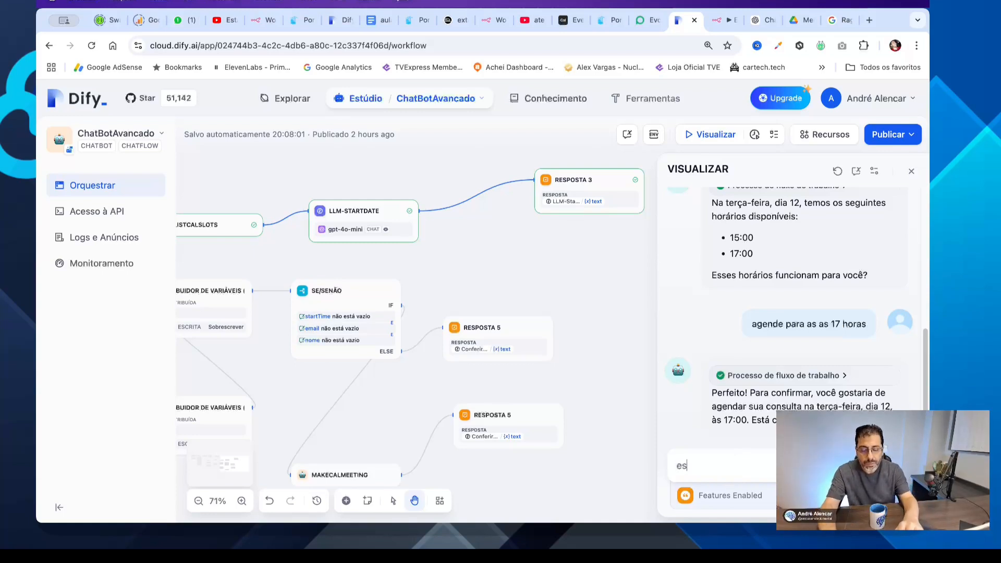
type("tá correto")
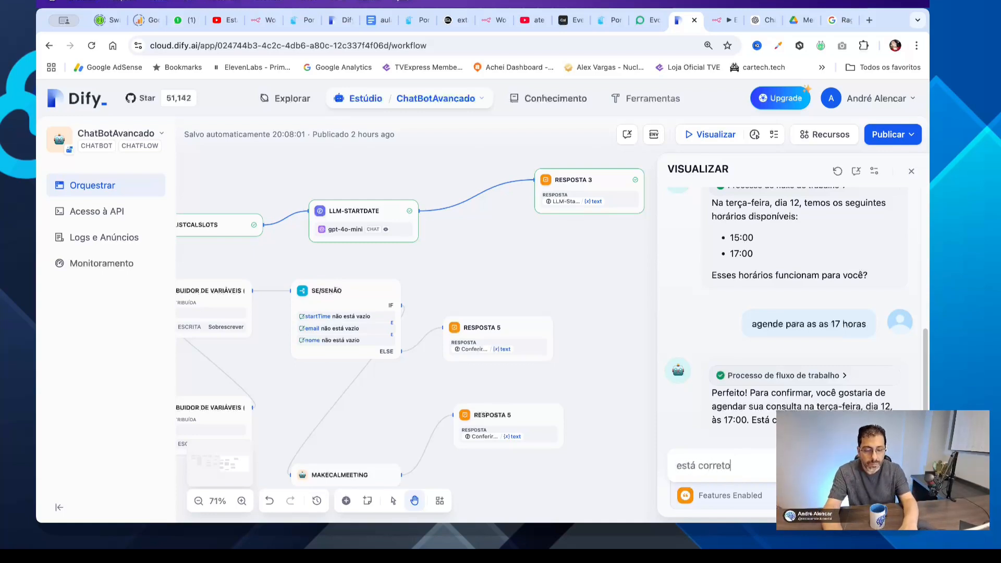
key("Return")
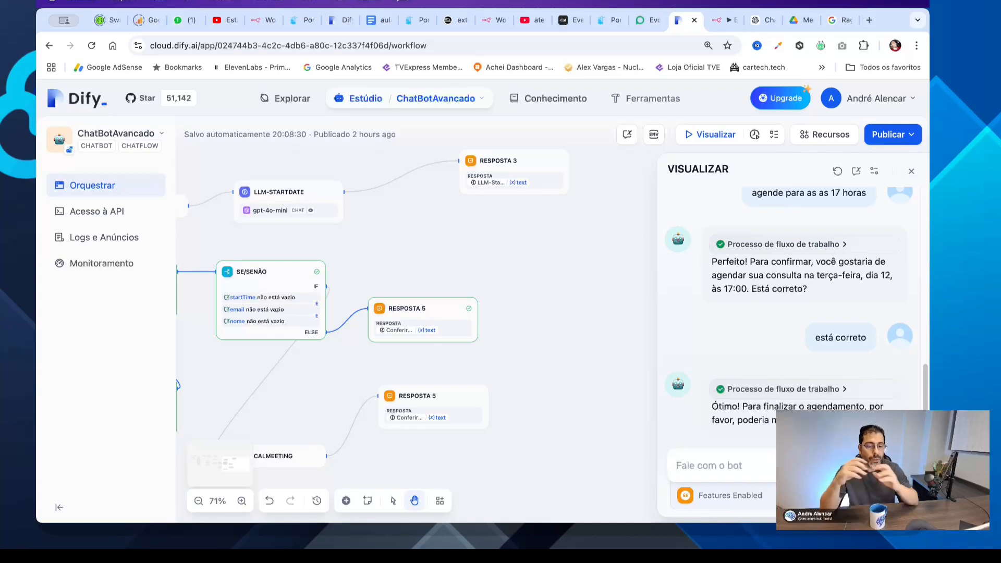
Step: Trace the executed branch from Resposta 5 back to the Conferir/Agendar-LLM 4 and parameter extractor nodes
left_click_drag(435, 259, 683, 272)
left_click_drag(284, 412, 577, 412)
left_click_drag(320, 412, 359, 377)
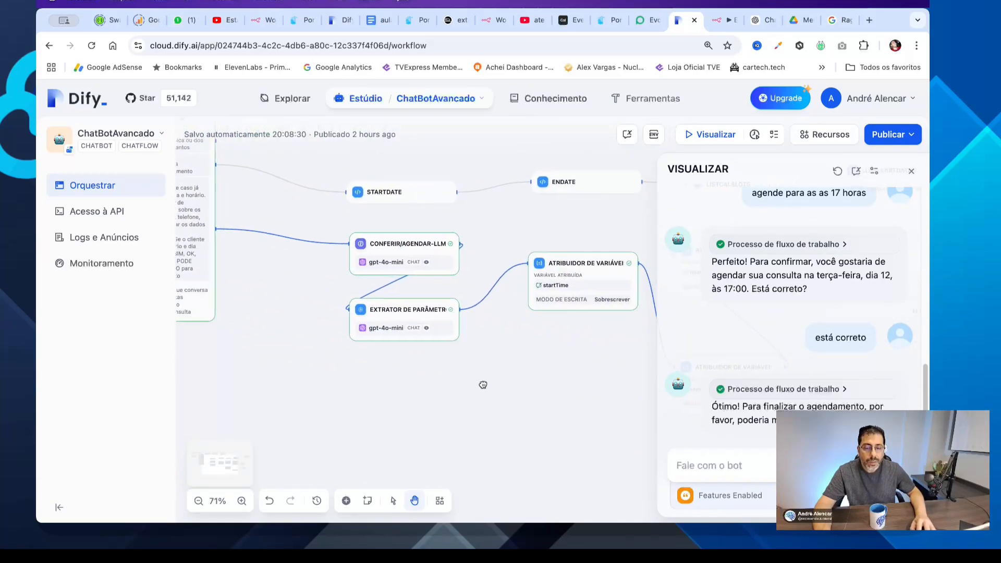
left_click_drag(484, 385, 391, 377)
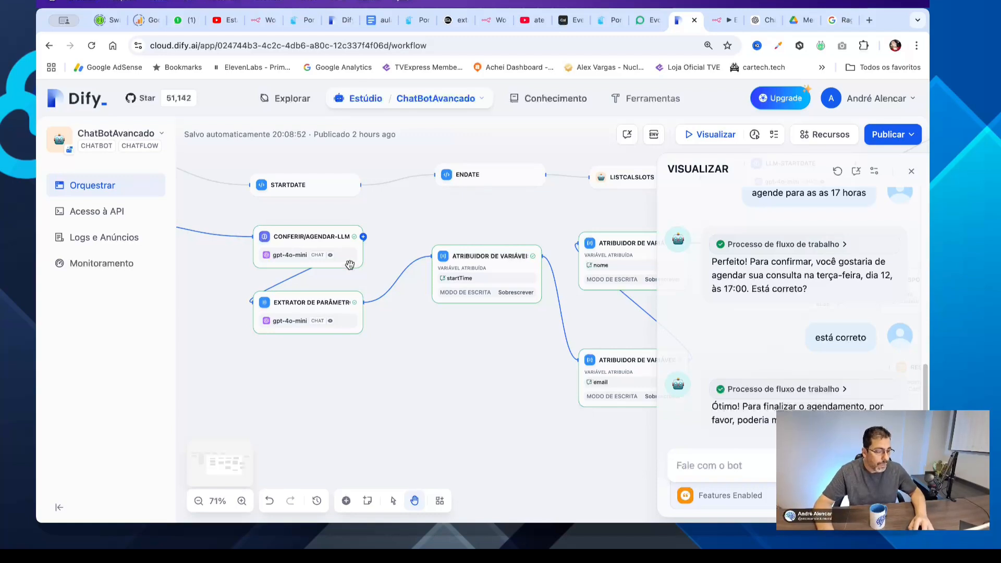
left_click_drag(436, 378, 408, 379)
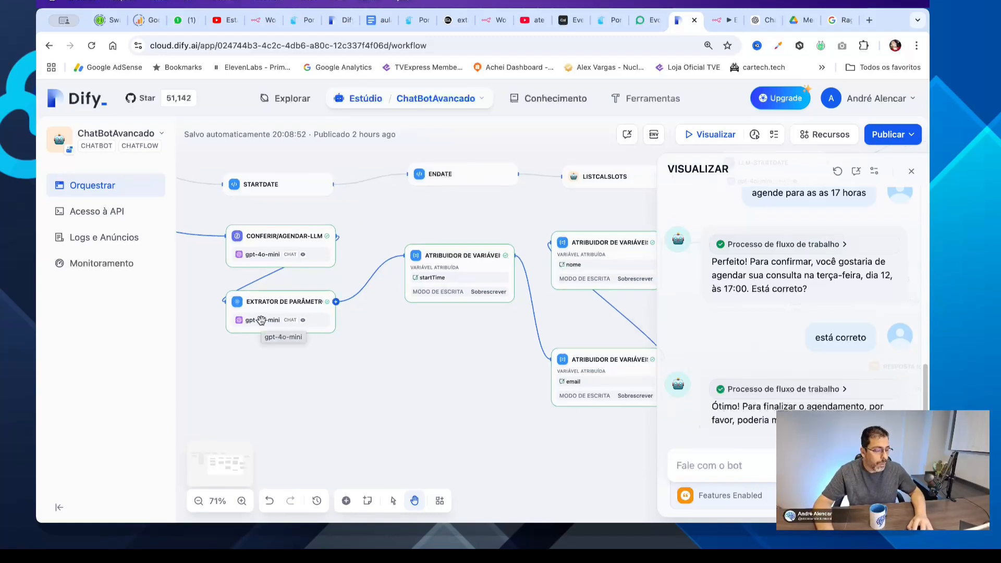
Step: Review the Extrator de parâmetros (1) node's parameters and instruction, highlight the date format 'YYYY-MM-DDTHH:MM:SS-03:00', and close the node
left_click(260, 320)
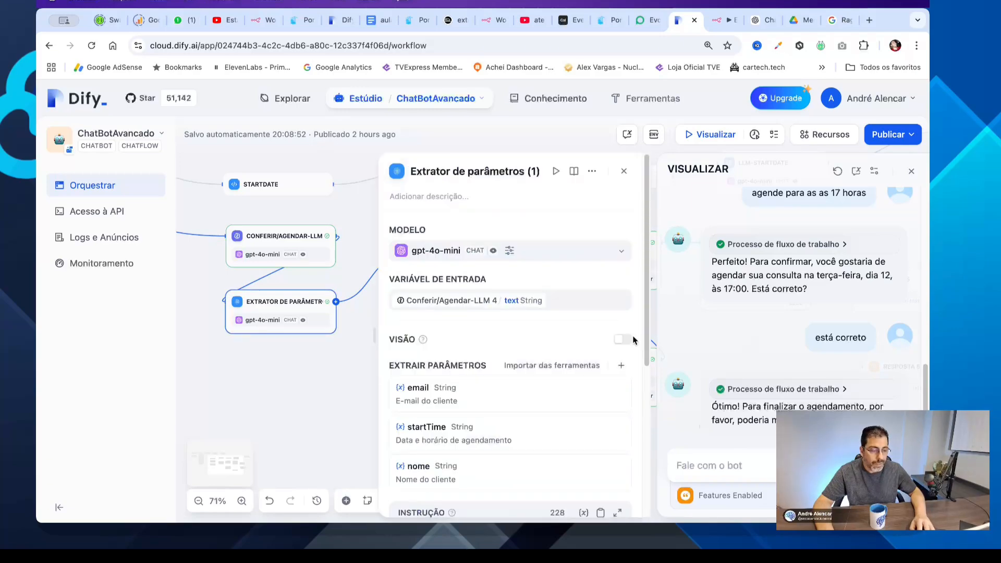
scroll(633, 341, "down", 1)
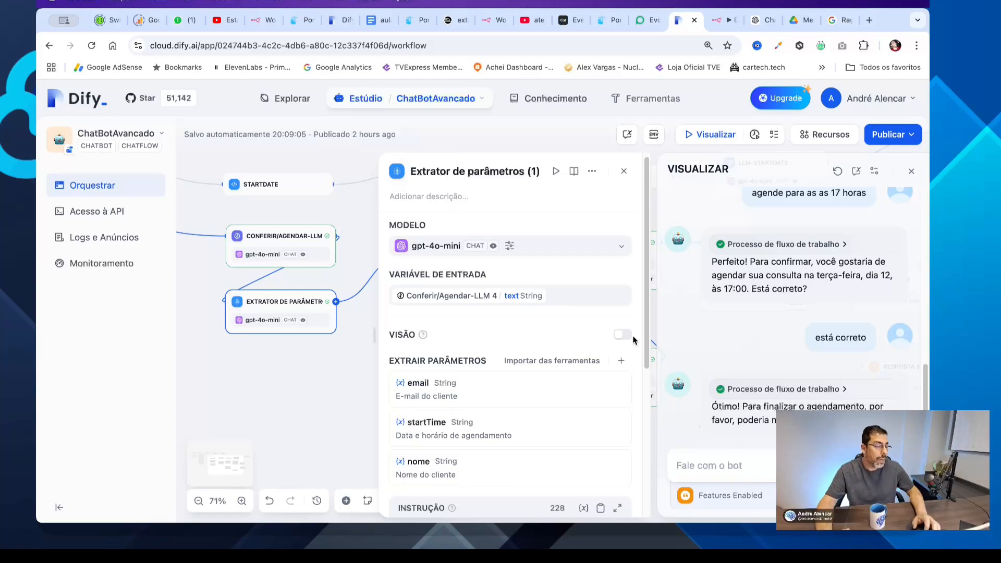
scroll(634, 340, "down", 5)
scroll(634, 340, "up", 2)
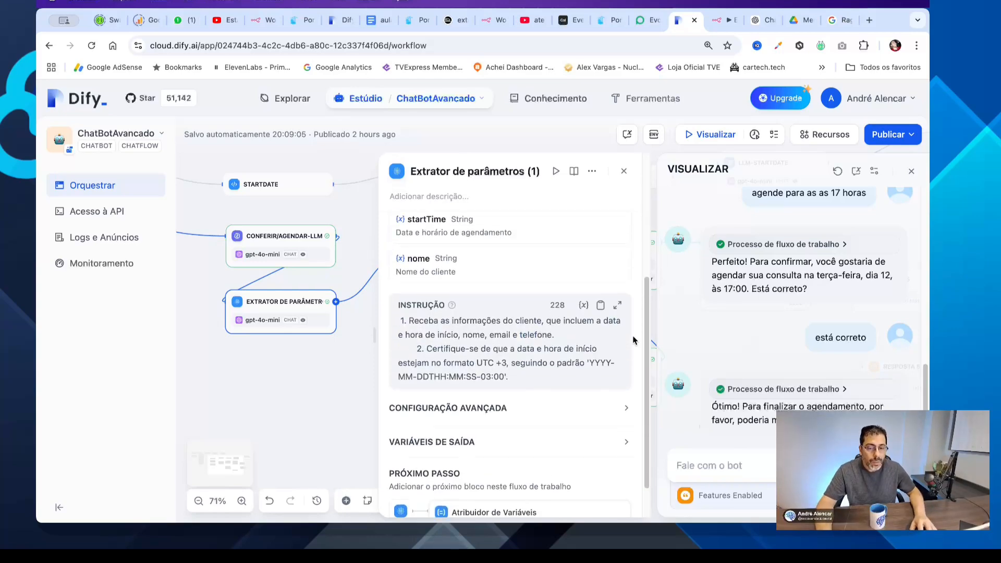
scroll(634, 340, "down", 1)
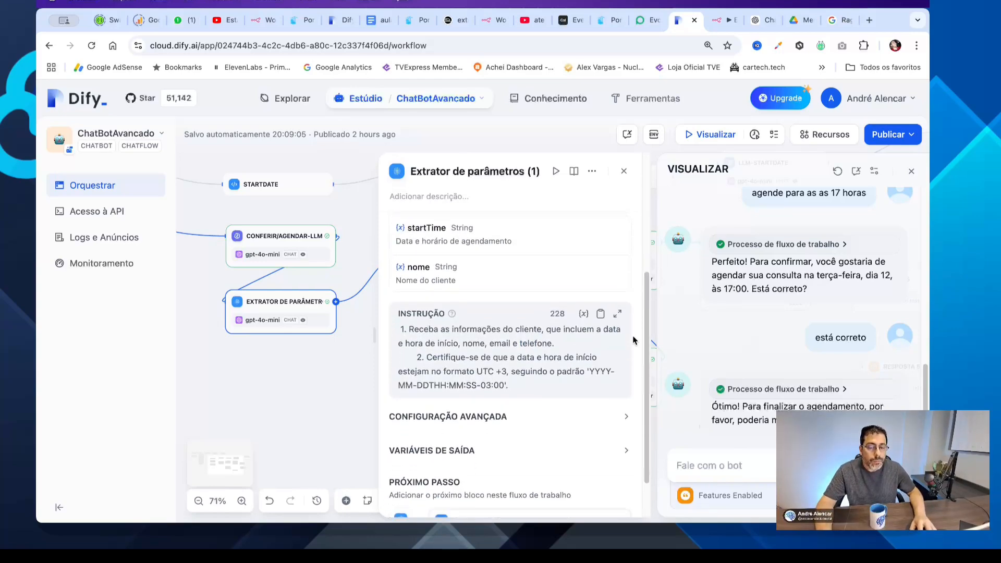
scroll(633, 340, "down", 1)
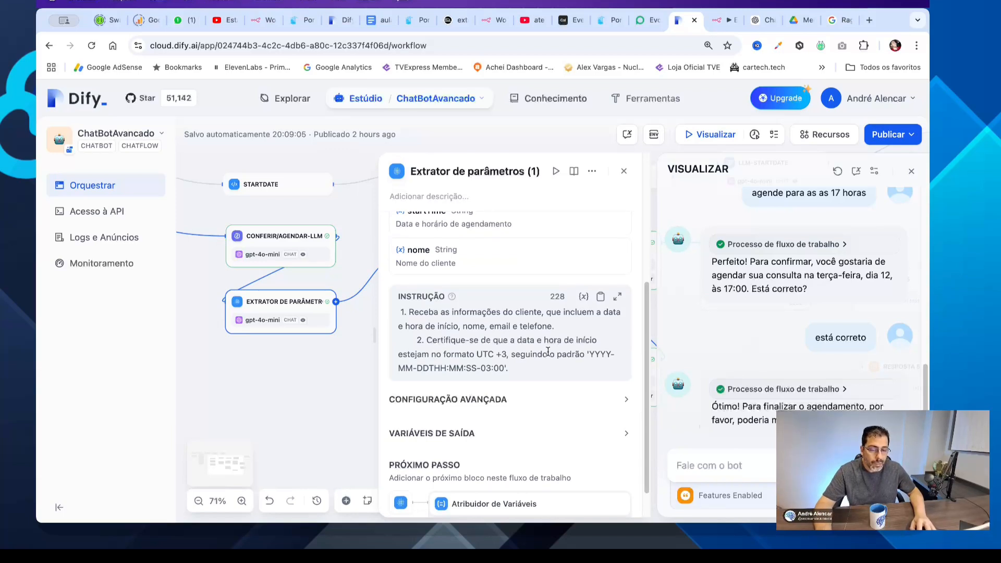
left_click_drag(517, 370, 579, 350)
scroll(585, 352, "down", 2)
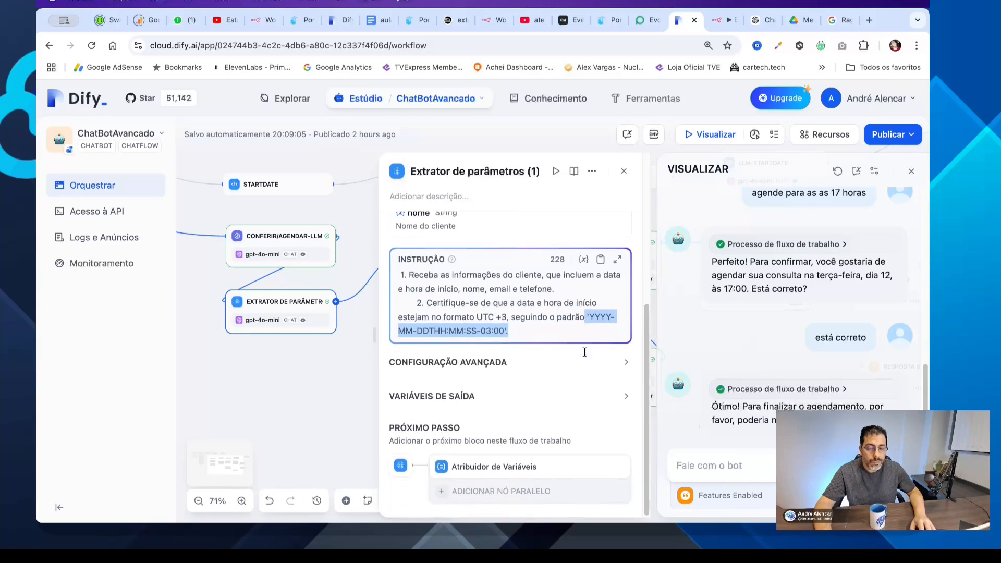
left_click(623, 171)
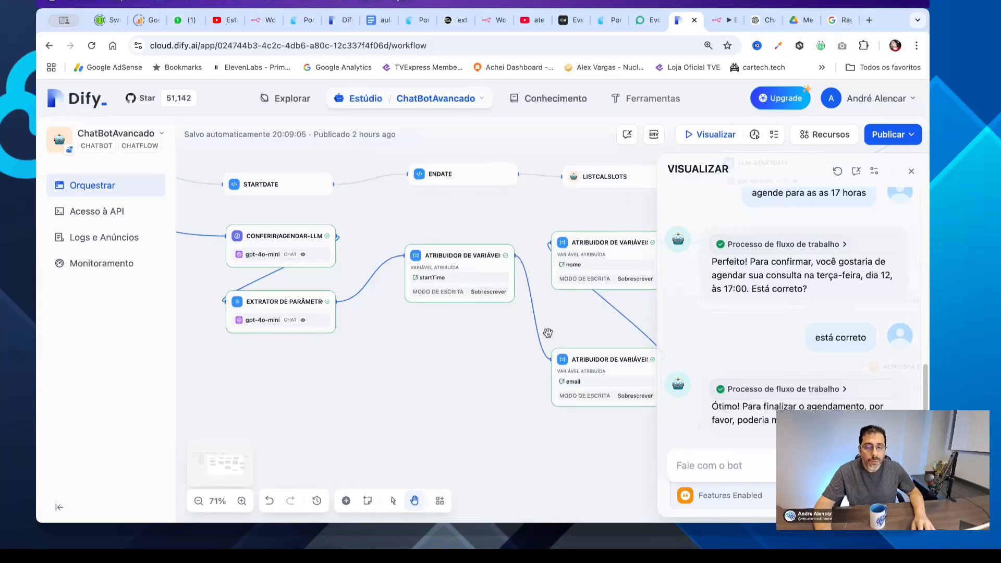
Step: Check the list of conversation variables and close it
left_click_drag(491, 385, 401, 379)
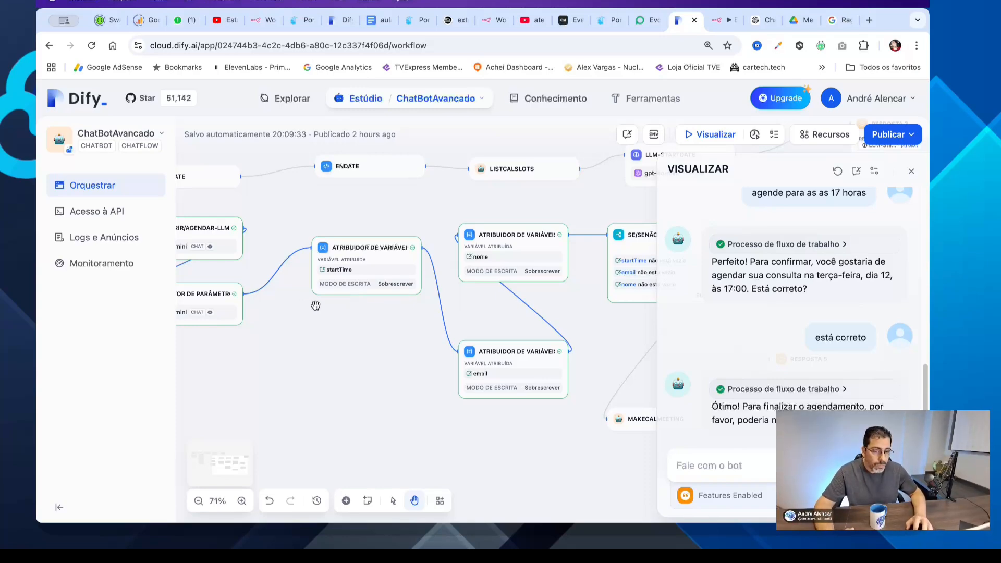
left_click(627, 134)
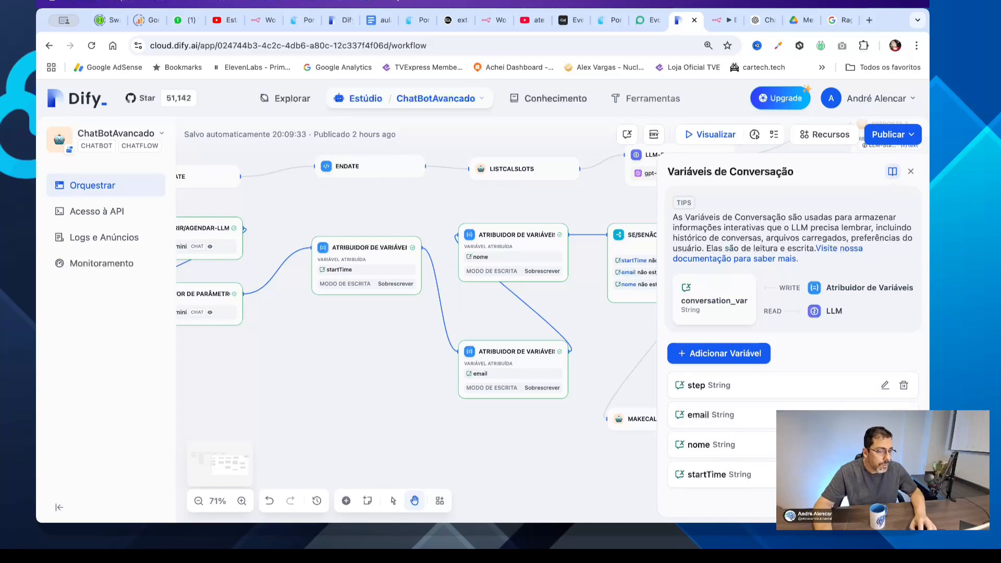
left_click(911, 174)
Step: Inspect the variable assigner nodes for startTime, email and nome one after another, closing each
left_click_drag(286, 402, 331, 399)
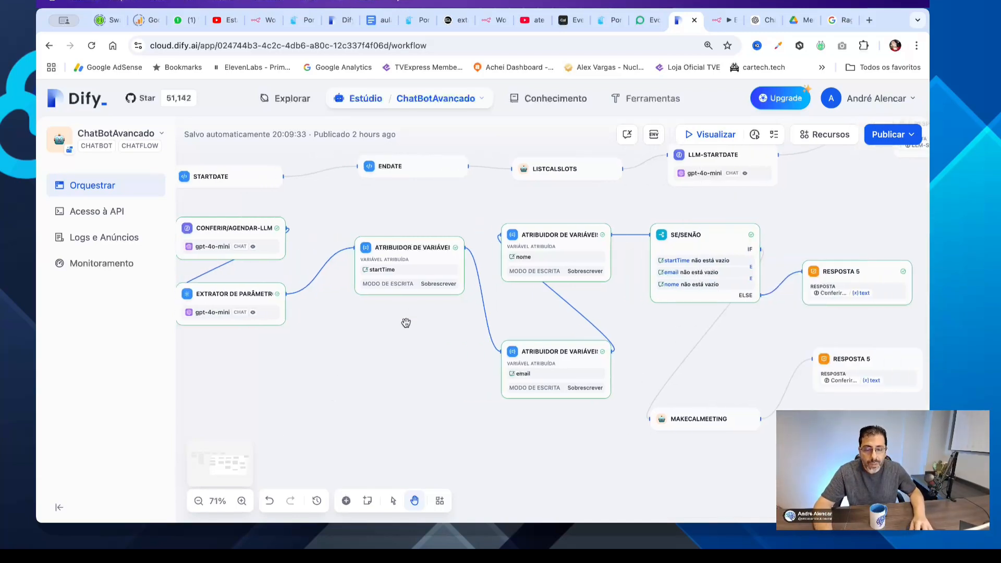
left_click(392, 271)
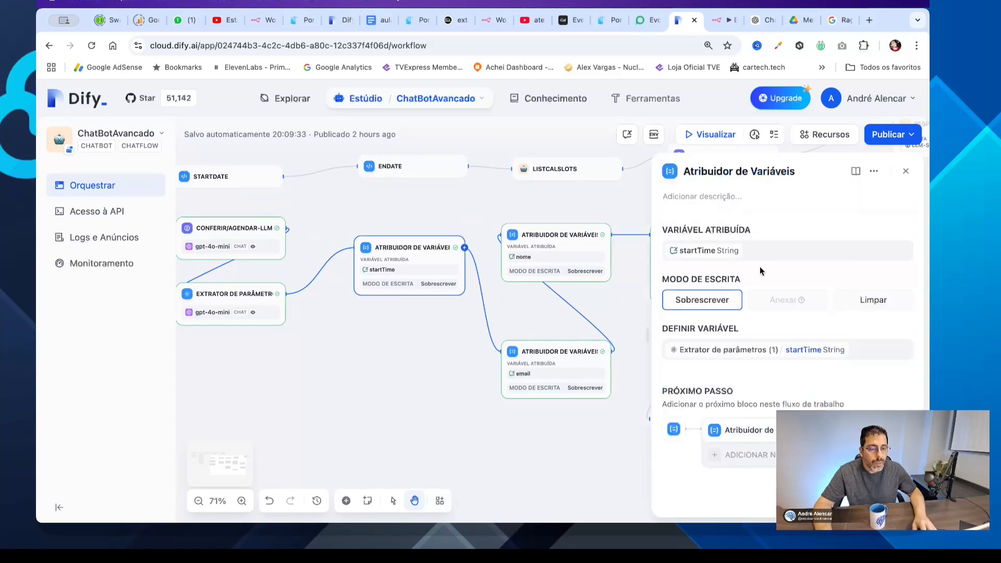
left_click(905, 171)
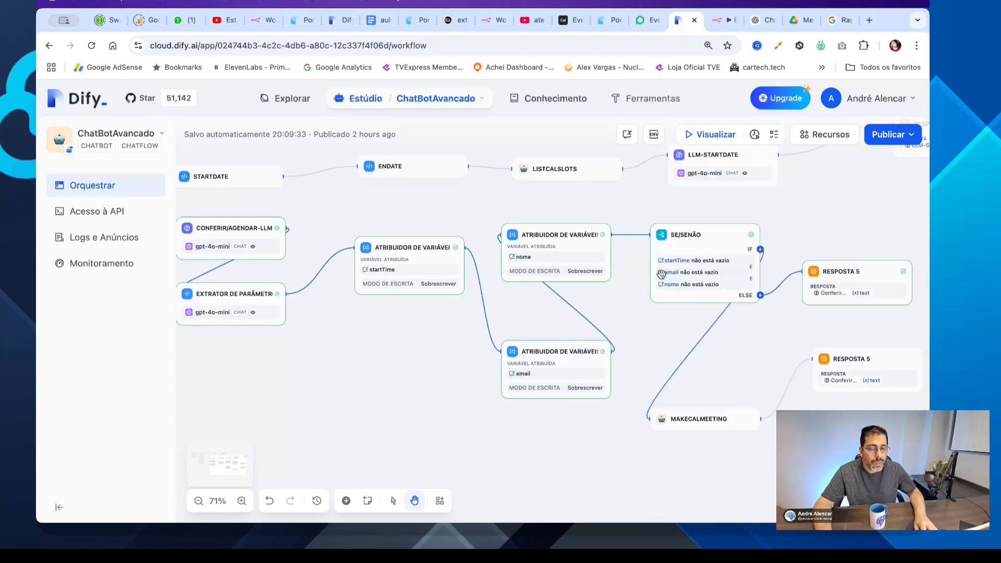
left_click(544, 363)
left_click(908, 174)
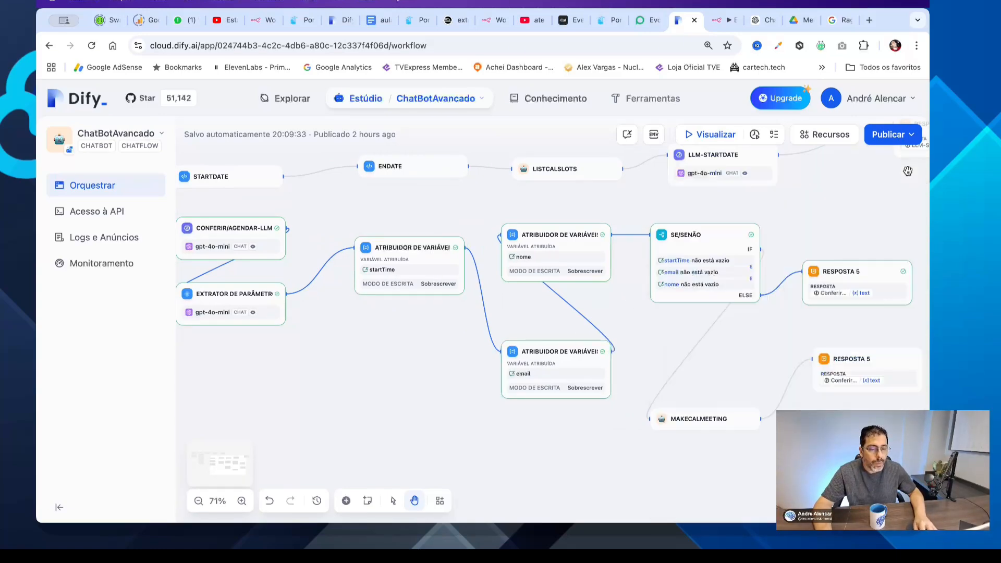
left_click(565, 265)
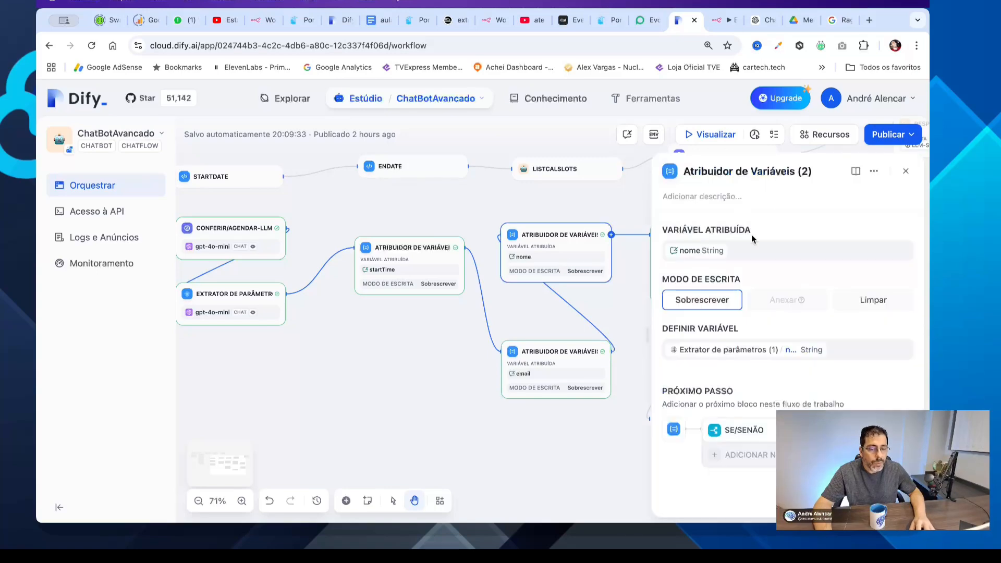
left_click(906, 174)
Step: Review the SE/SENÃO node's conditions on startTime, email and nome, and close the node
left_click_drag(583, 419, 528, 411)
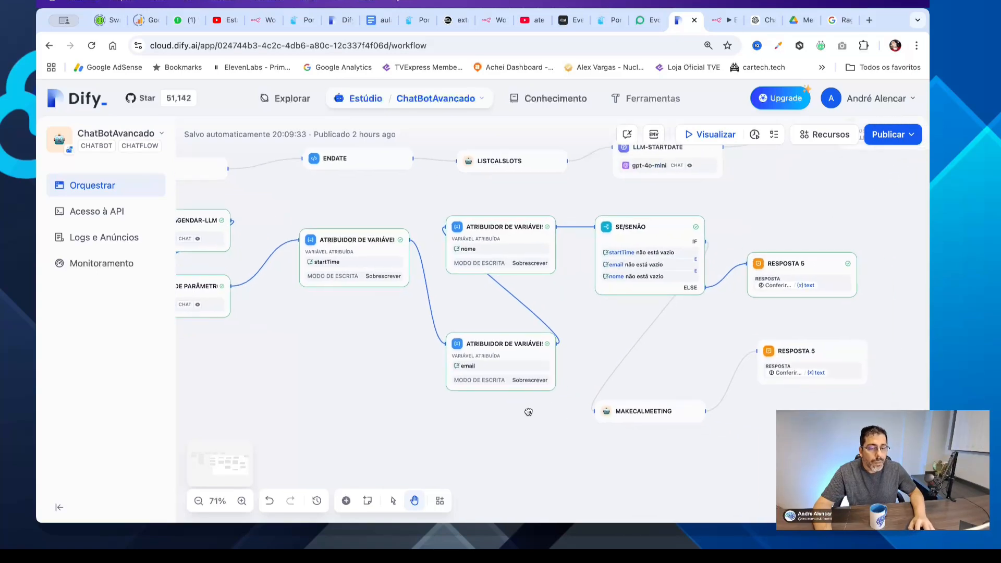
left_click(620, 253)
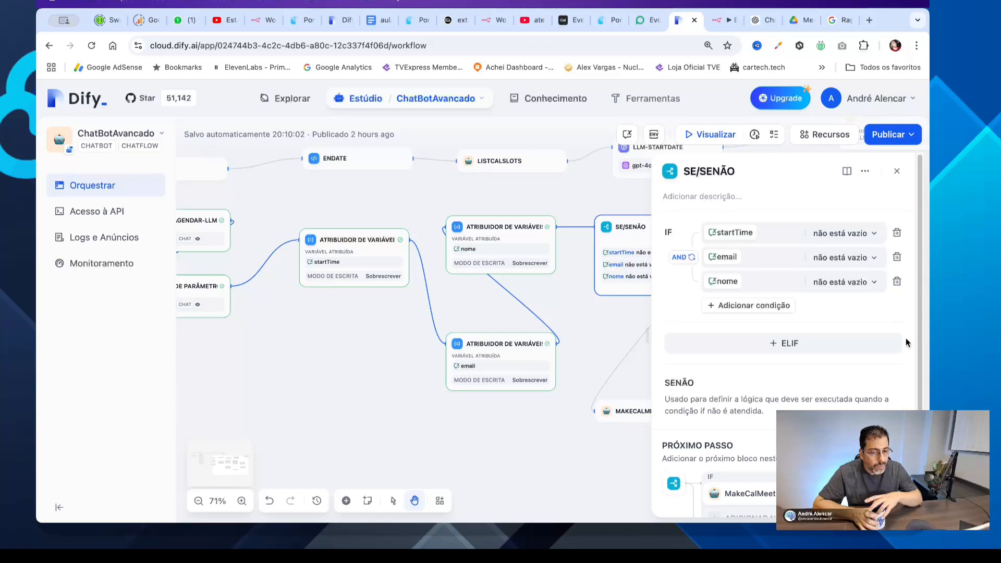
left_click(897, 172)
scroll(615, 409, "right", 2)
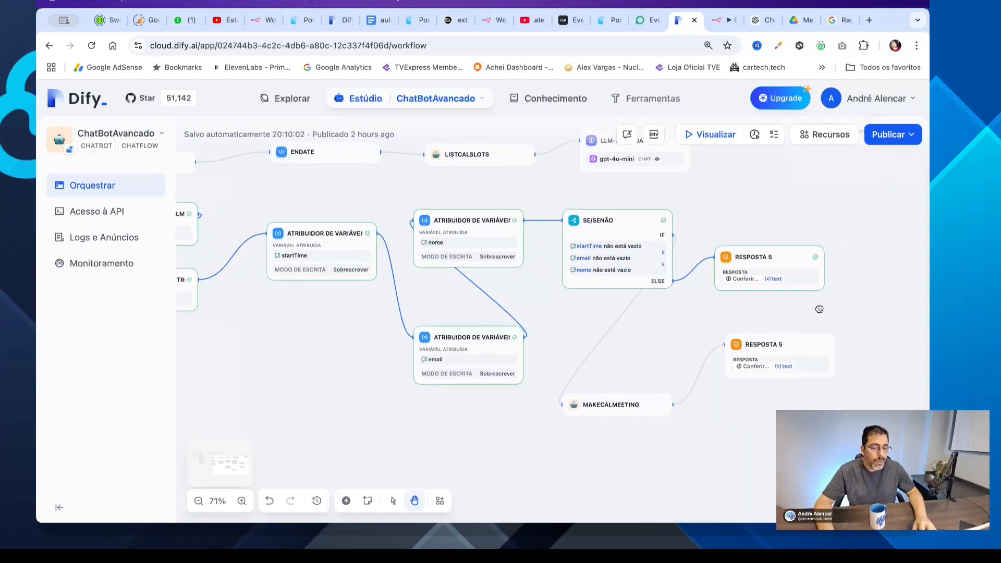
Step: Open the MakeCalMeeting node, look through its settings and close it
left_click(607, 408)
scroll(824, 349, "down", 1)
scroll(824, 349, "up", 1)
left_click(897, 172)
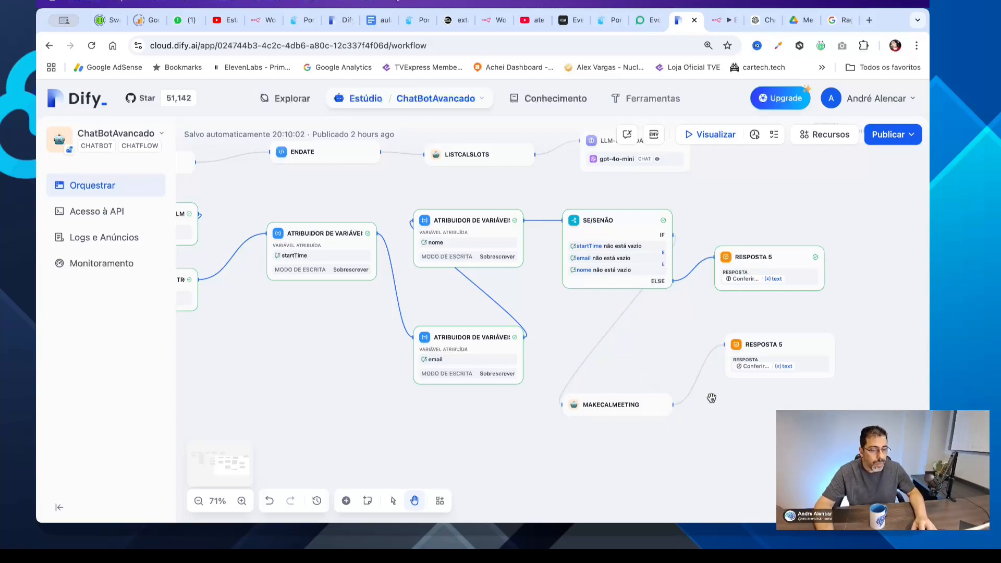
Step: Return to the question classifier and zoom the canvas out to 49% to view the start of the flow
left_click_drag(287, 397, 543, 423)
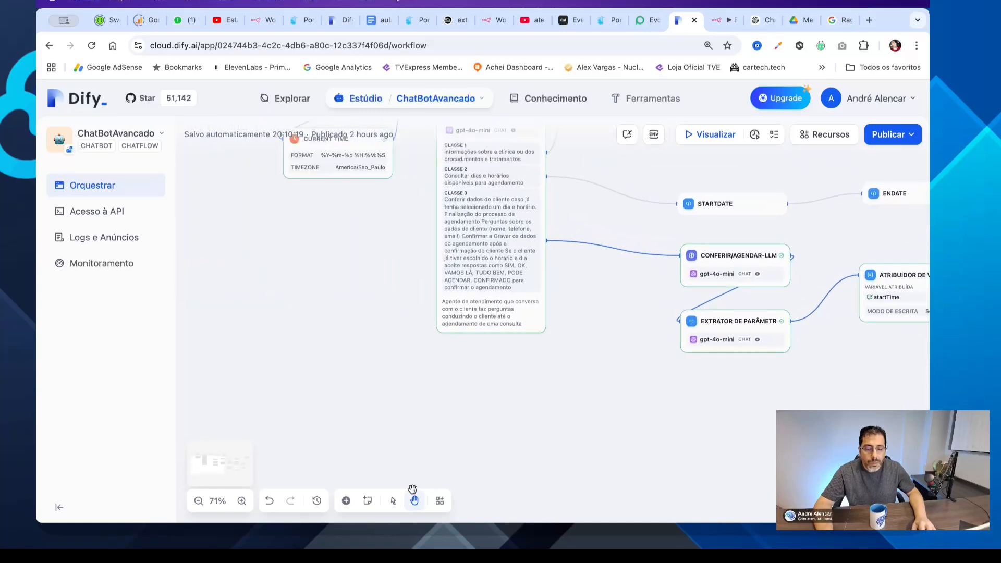
left_click(198, 501)
left_click(198, 500)
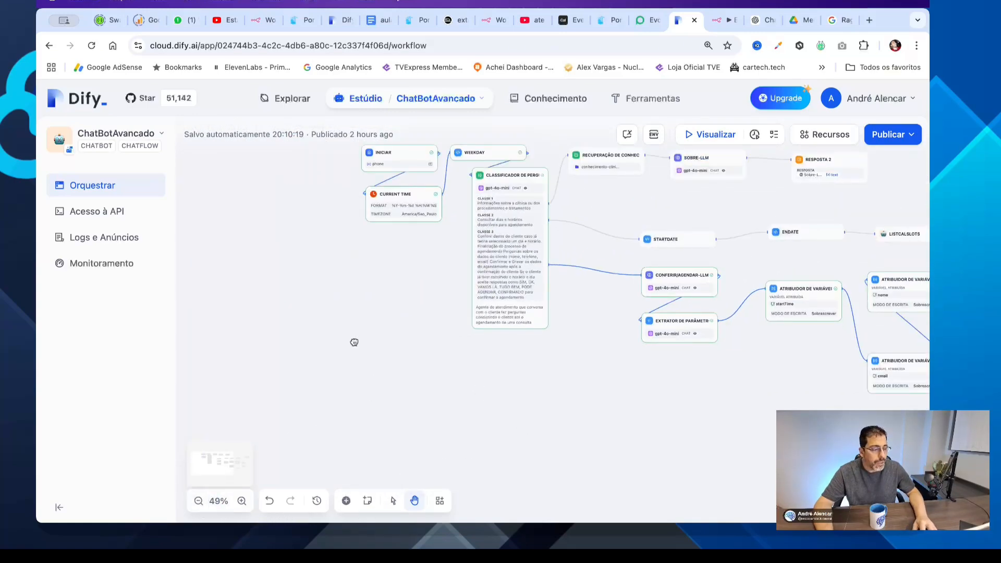
left_click_drag(352, 339, 297, 380)
left_click_drag(537, 395, 429, 386)
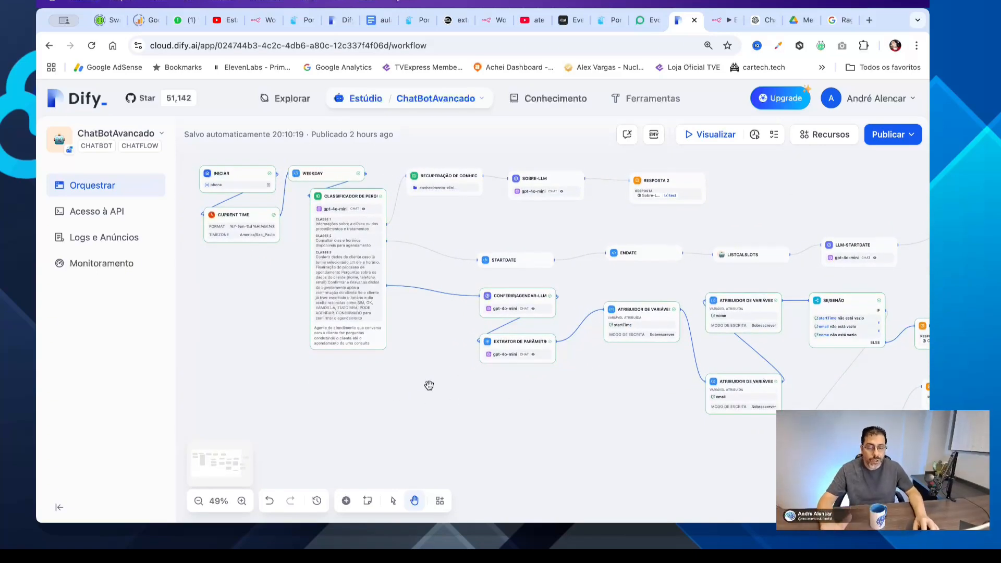
left_click_drag(435, 407, 435, 405)
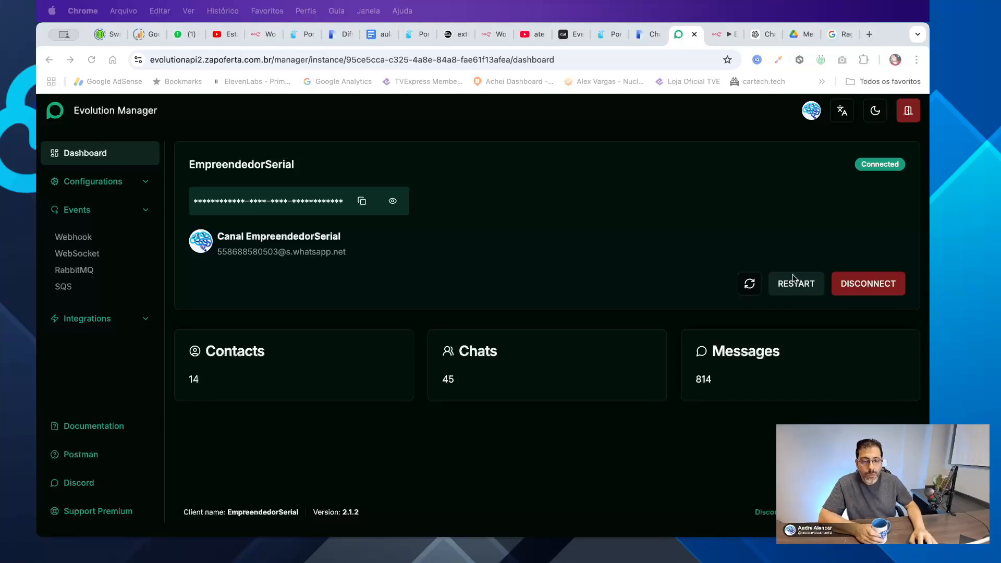
Step: Open the EmpreendedorSerial instance's webhook settings, review the URL and event switches, and return to the instances list
left_click(66, 240)
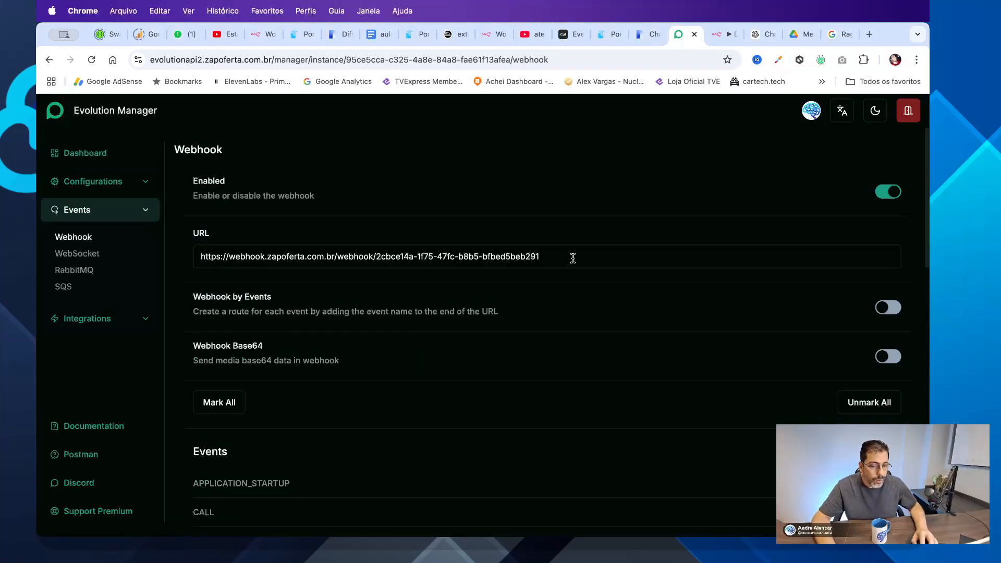
scroll(453, 321, "down", 10)
scroll(453, 321, "down", 7)
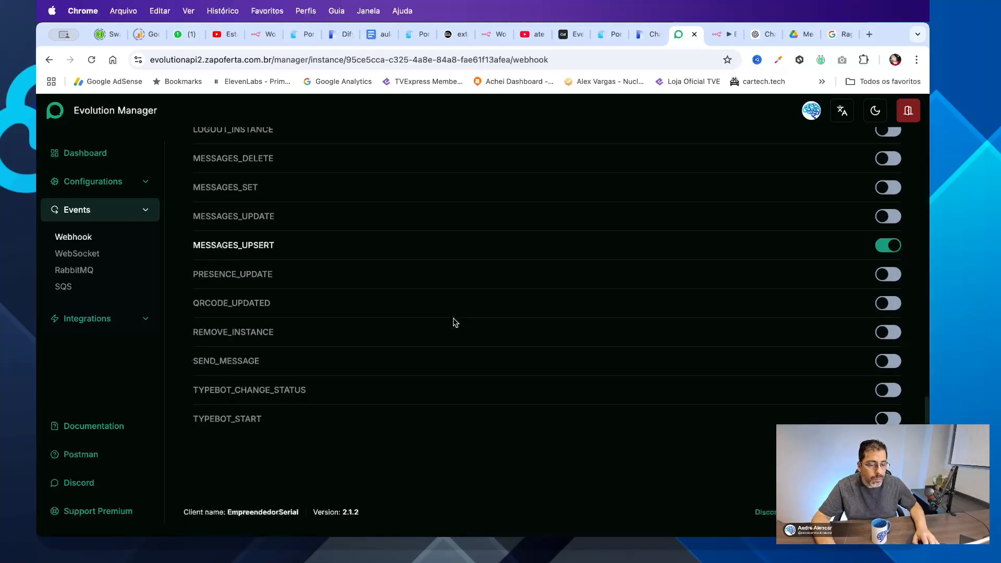
scroll(454, 322, "up", 15)
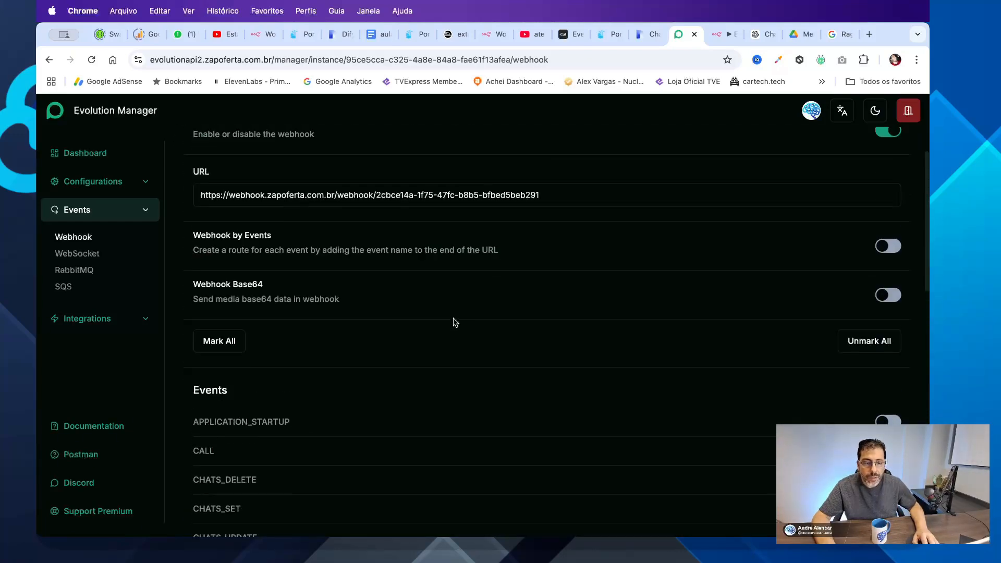
left_click(120, 112)
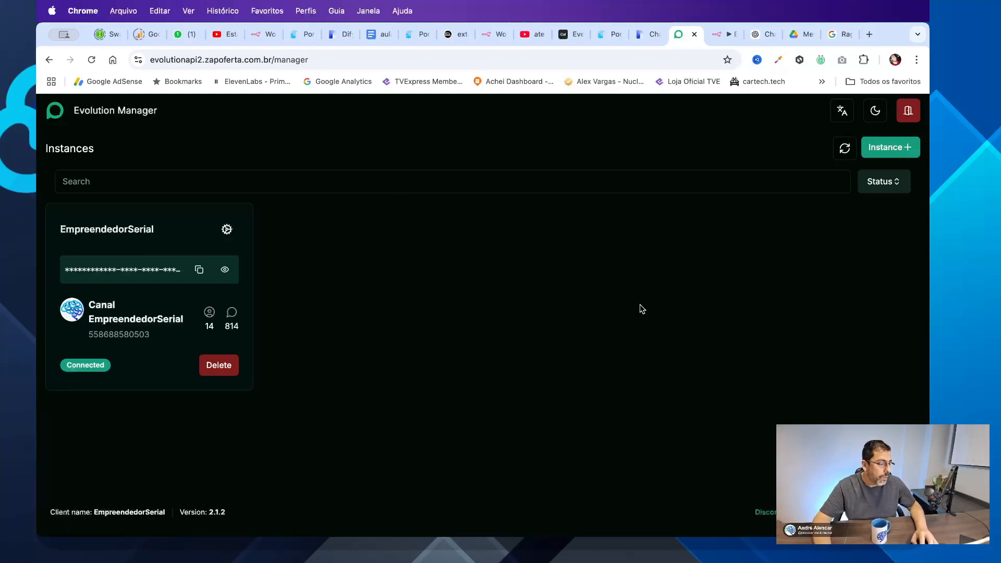
Step: Switch to the n8n workflow EvolutionAPI-v2-DifyAgendamento-ElevenLabs-001 and shift its ElevenLabs request node slightly to the right
left_click(710, 36)
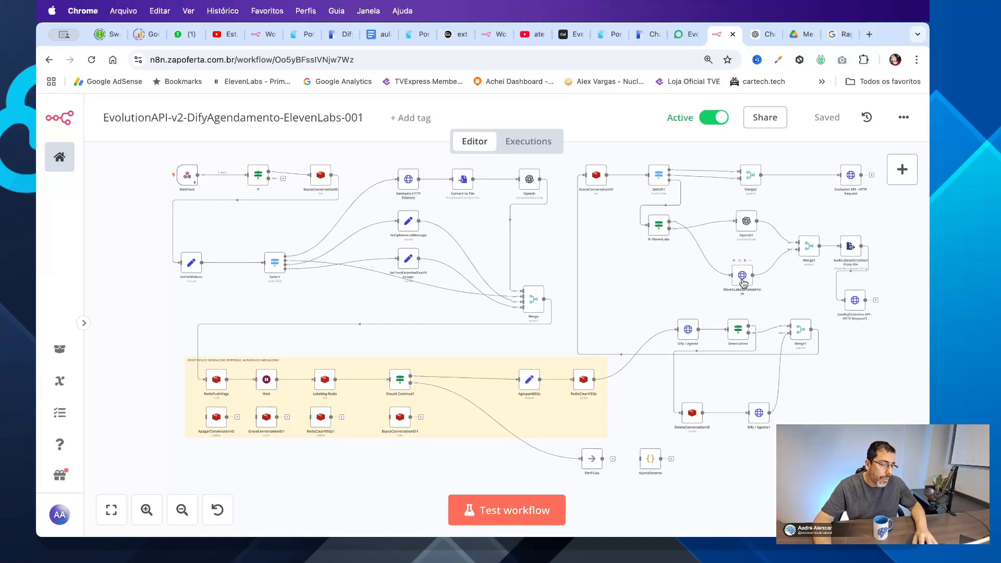
left_click_drag(743, 283, 760, 284)
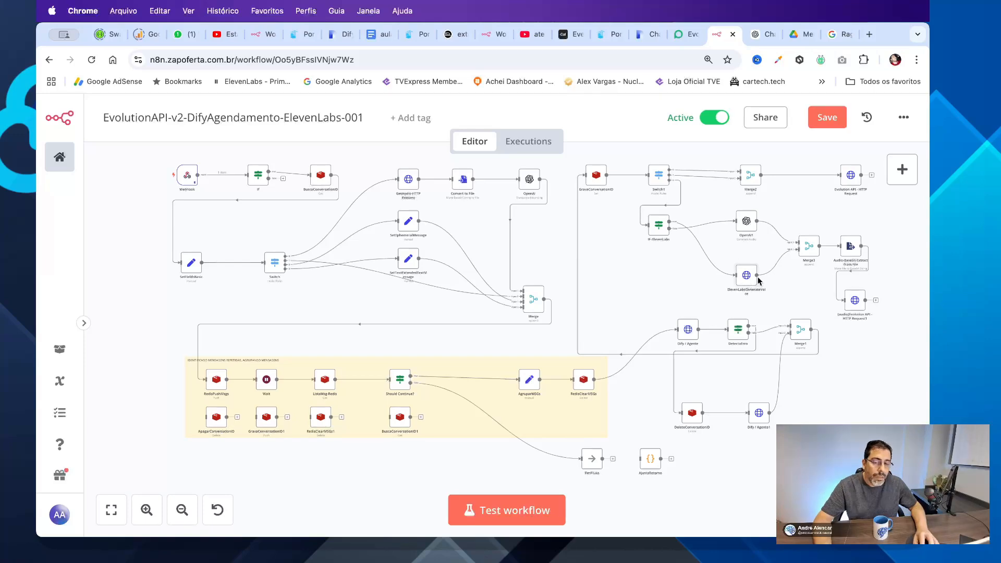
Step: Open the SetFieldsBasic node, review its mapped fields including the EnableElevenLabsAPI value, and return to the canvas
double_click(194, 271)
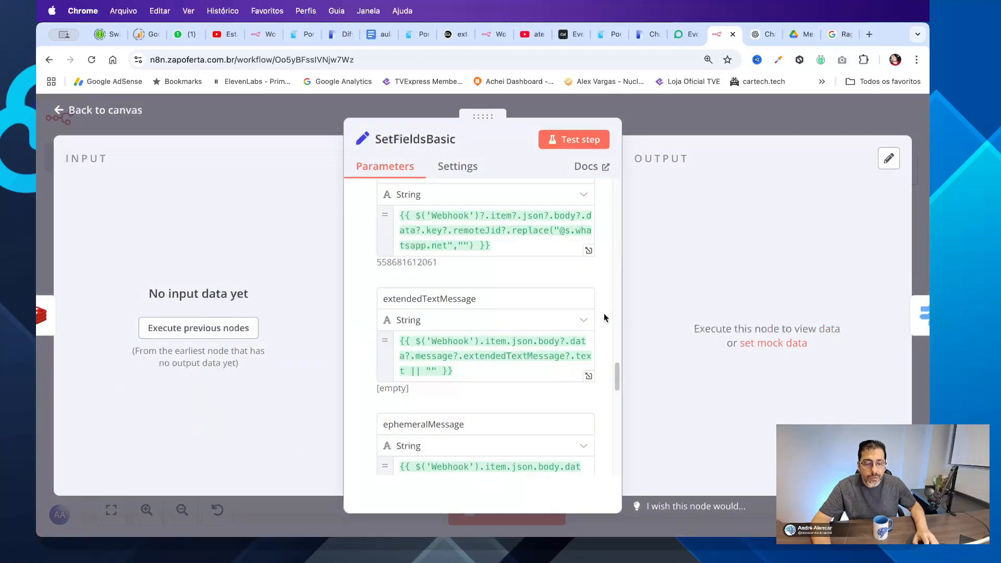
scroll(604, 317, "down", 15)
scroll(604, 317, "up", 5)
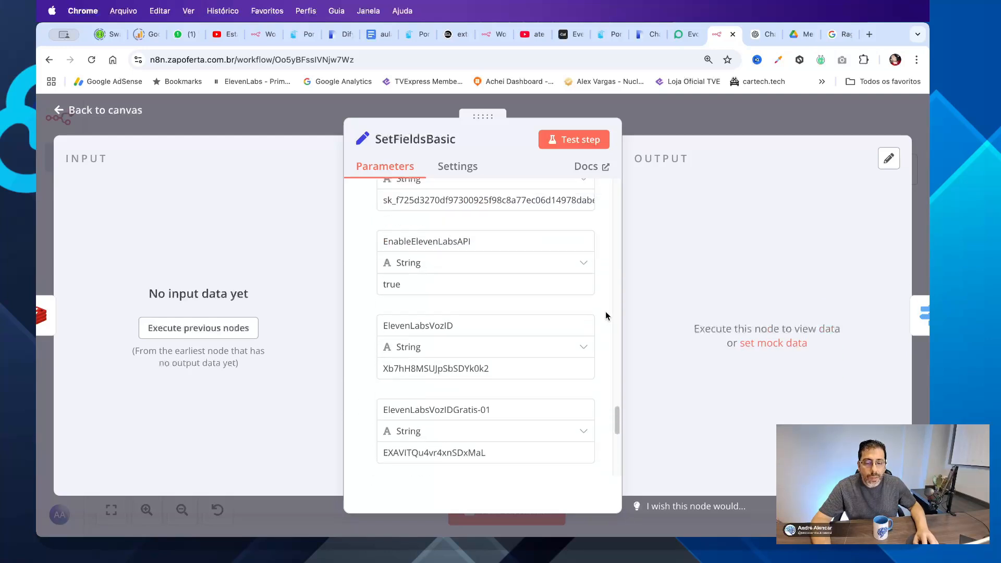
double_click(397, 287)
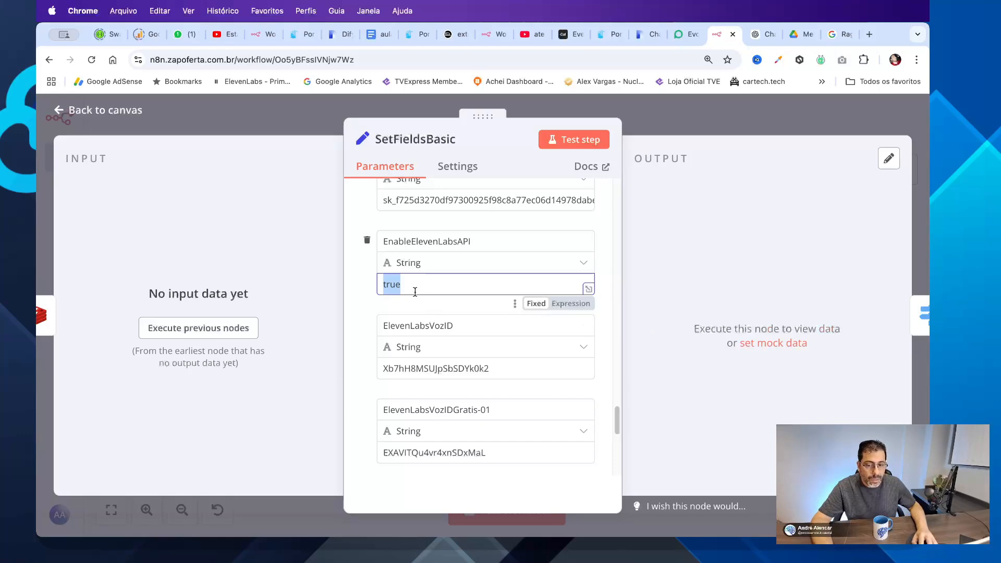
scroll(609, 315, "up", 10)
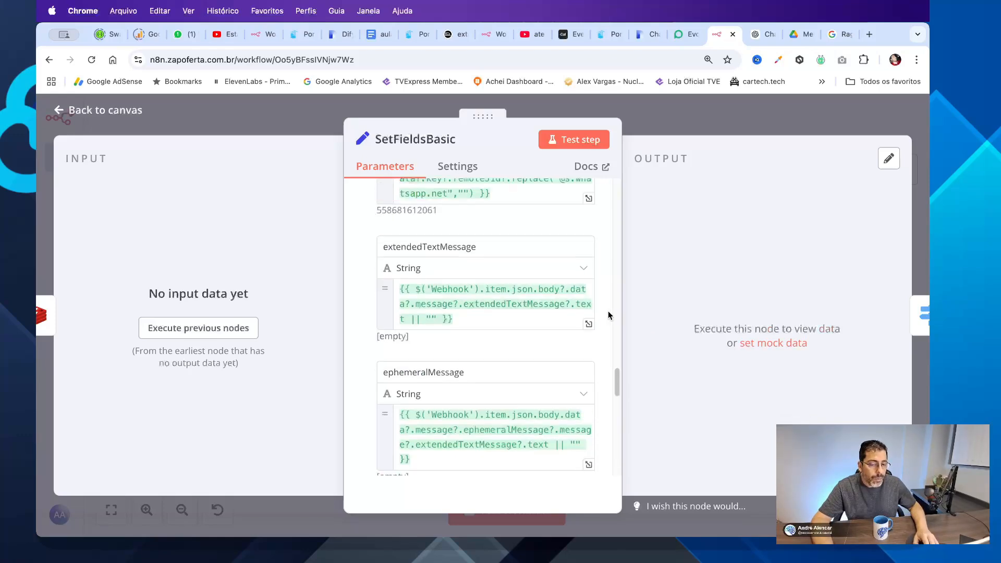
scroll(609, 315, "up", 10)
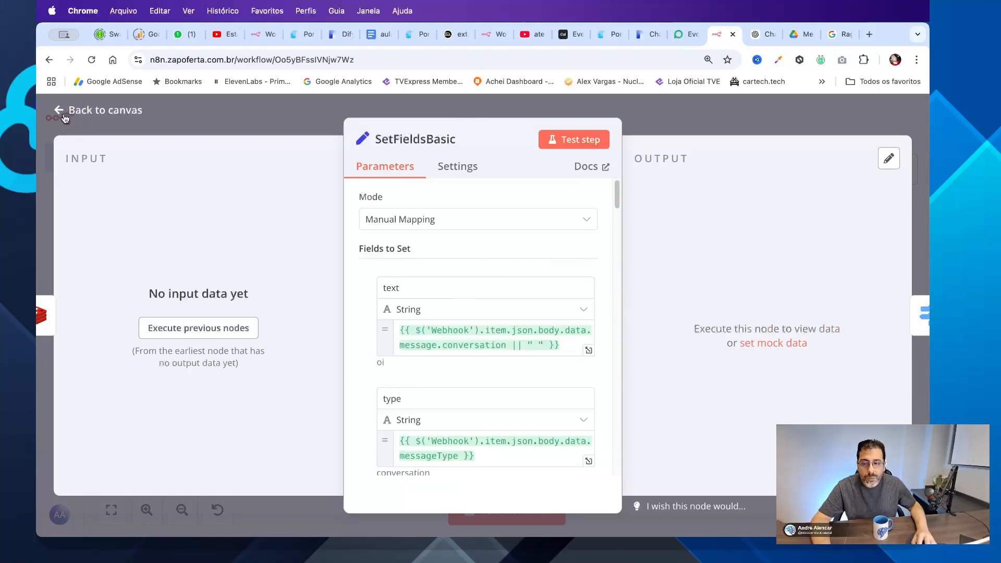
left_click(71, 113)
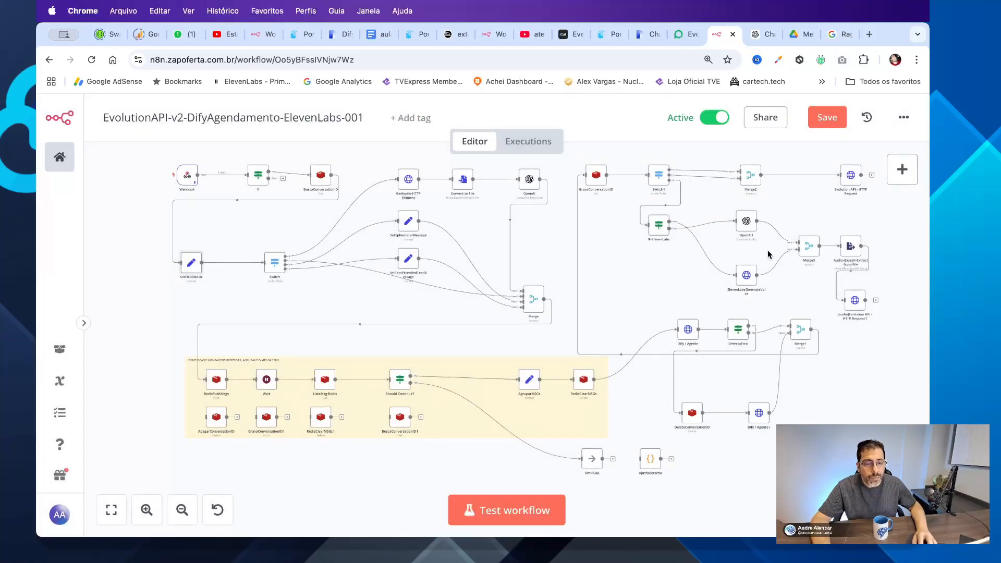
Step: Run a test of the workflow, inspect the Dify / Agente node's parameters and output, and return to the canvas
left_click(512, 509)
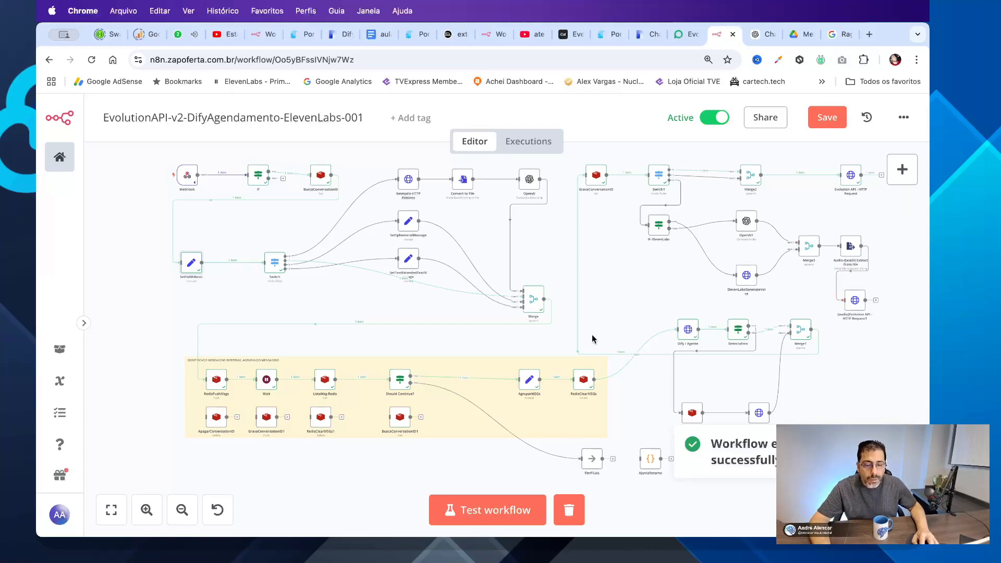
double_click(687, 332)
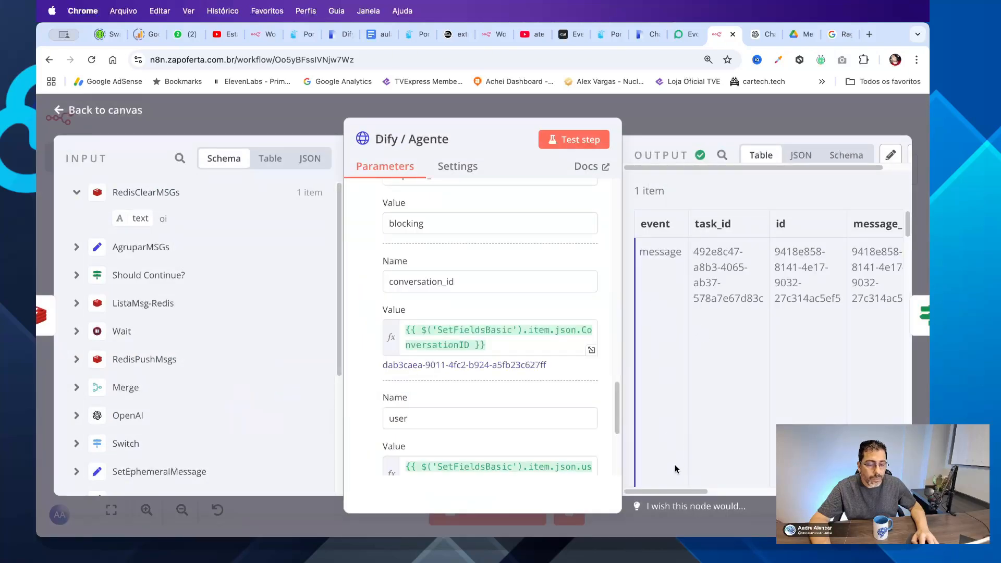
mouse_move(677, 492)
left_mouse_down()
mouse_move(805, 494)
mouse_move(676, 507)
left_mouse_up()
left_click(66, 113)
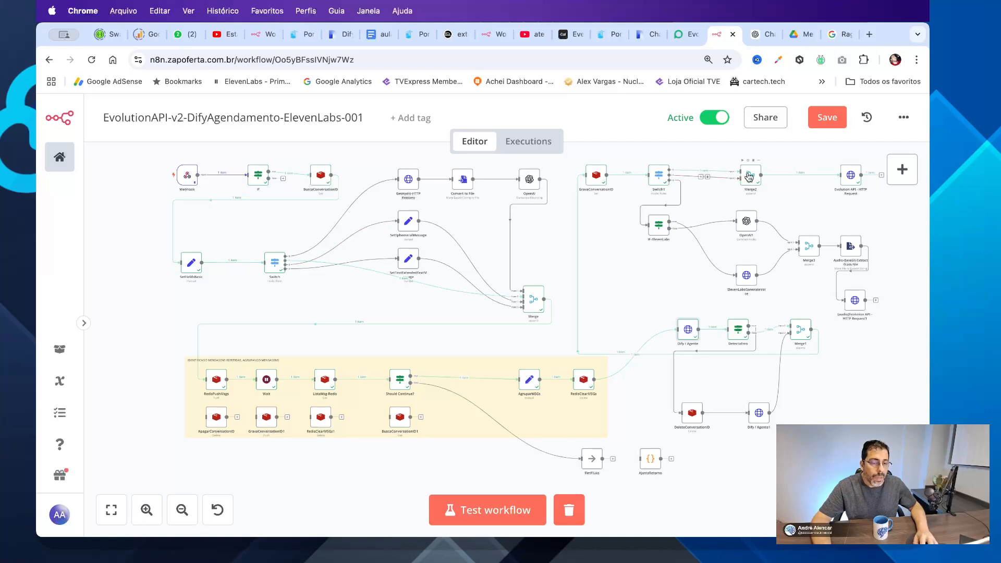